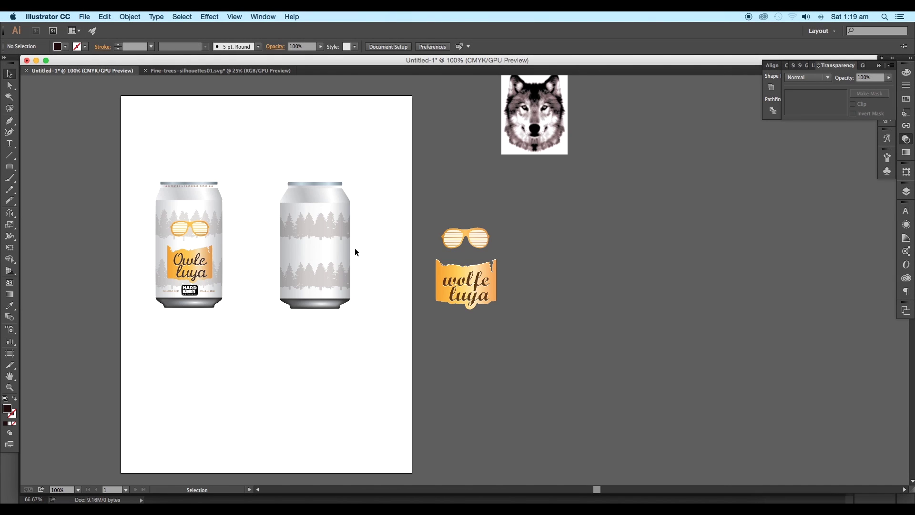
# Step: Bring the tree-pattern can from Illustrator into the Photoshop document, enlarge it to about 6.9 × 12.4 in and centre it
pyautogui.moveTo(318, 288); pyautogui.dragTo(627, 485)
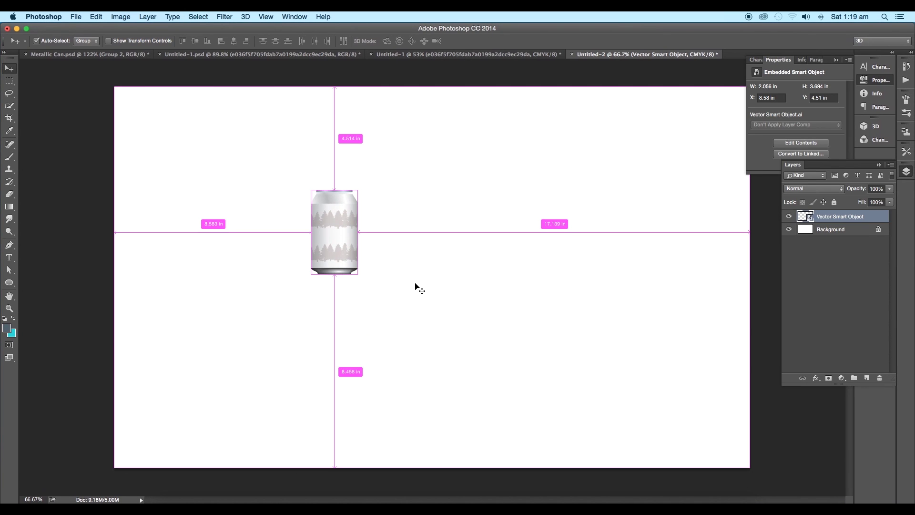
pyautogui.moveTo(414, 286); pyautogui.dragTo(458, 360)
pyautogui.moveTo(375, 288); pyautogui.dragTo(475, 327)
pyautogui.press('Return')
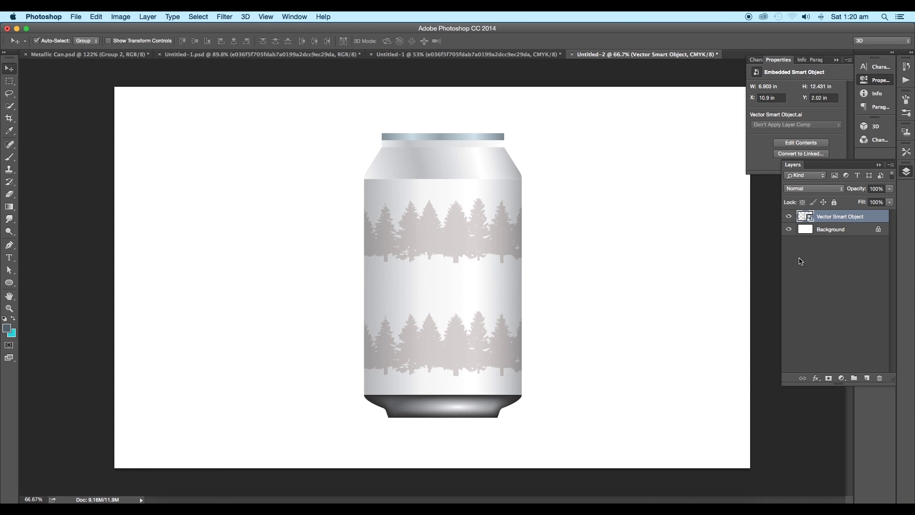
# Step: Bring the wolf head from its own document onto the can, scale it down and position it over the can's upper half
pyautogui.click(467, 54)
pyautogui.moveTo(466, 271)
pyautogui.mouseDown()
pyautogui.moveTo(639, 58)
pyautogui.moveTo(432, 288)
pyautogui.moveTo(459, 280)
pyautogui.mouseUp()
pyautogui.press('super+t')
pyautogui.moveTo(532, 147); pyautogui.dragTo(483, 210)
pyautogui.moveTo(448, 273); pyautogui.dragTo(466, 244)
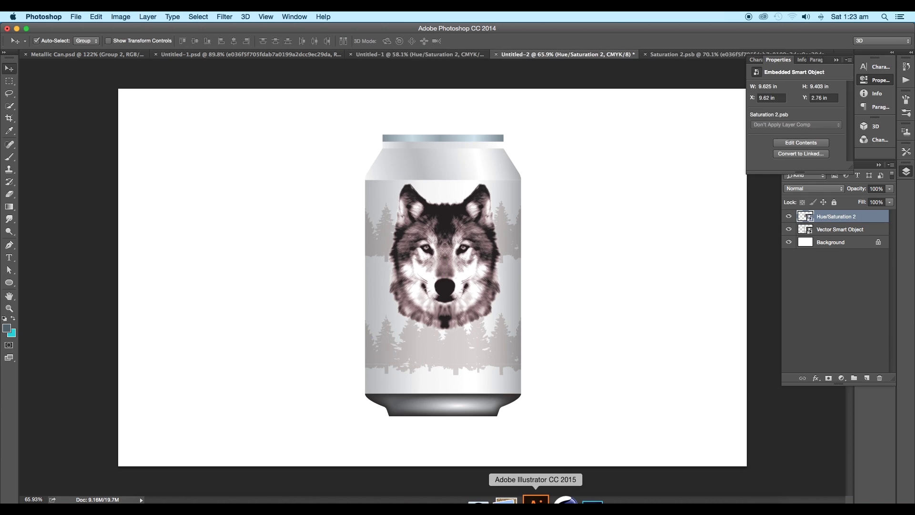
# Step: Place the orange sunglasses and wolfe luya label from Illustrator over the wolf, enlarged to about 273%
pyautogui.click(524, 495)
pyautogui.moveTo(570, 365); pyautogui.dragTo(489, 356)
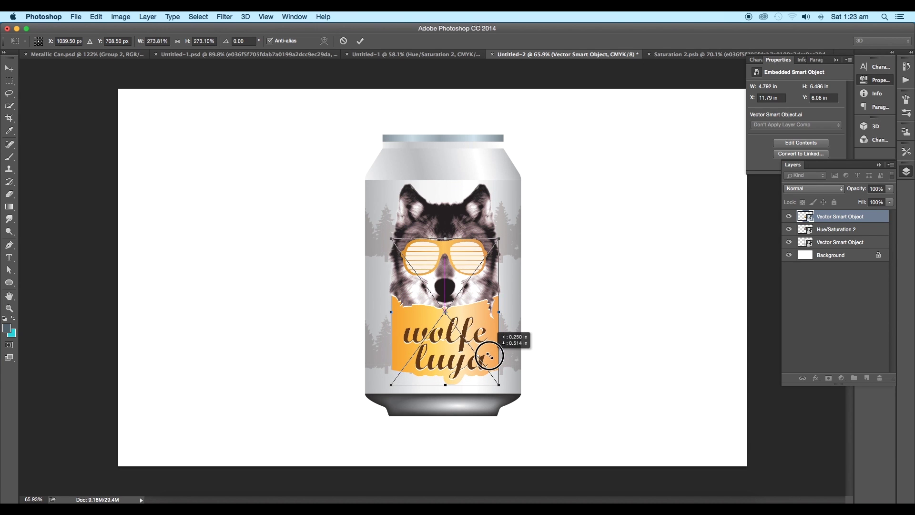
pyautogui.press('Return')
# Step: Scale the wolf head and the sunglasses-and-label layers down slightly together and recentre them on the can
pyautogui.press('t')
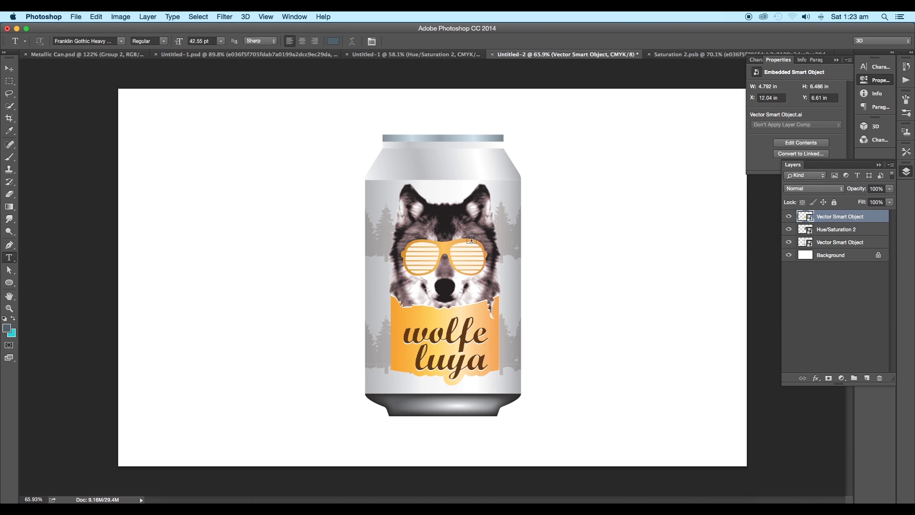
pyautogui.keyDown('shift'); pyautogui.click(808, 231); pyautogui.keyUp('shift')
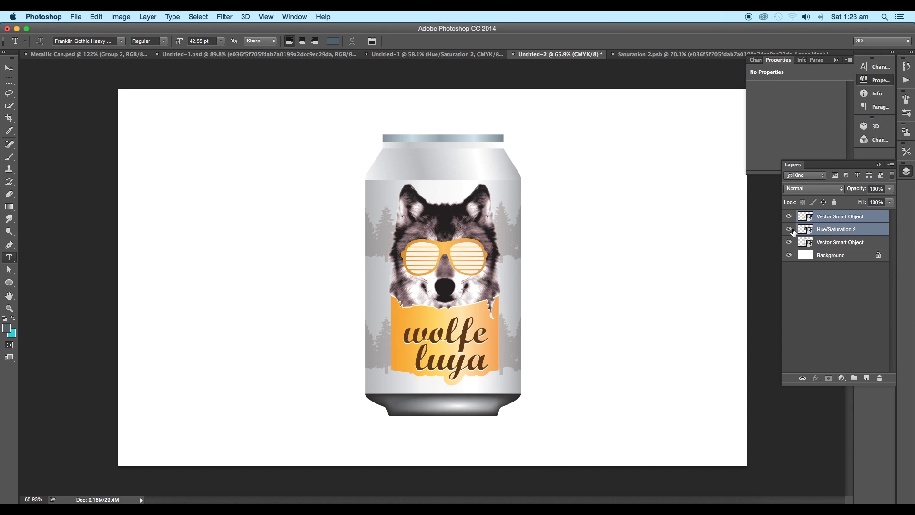
pyautogui.hotkey('ctrl', 't')
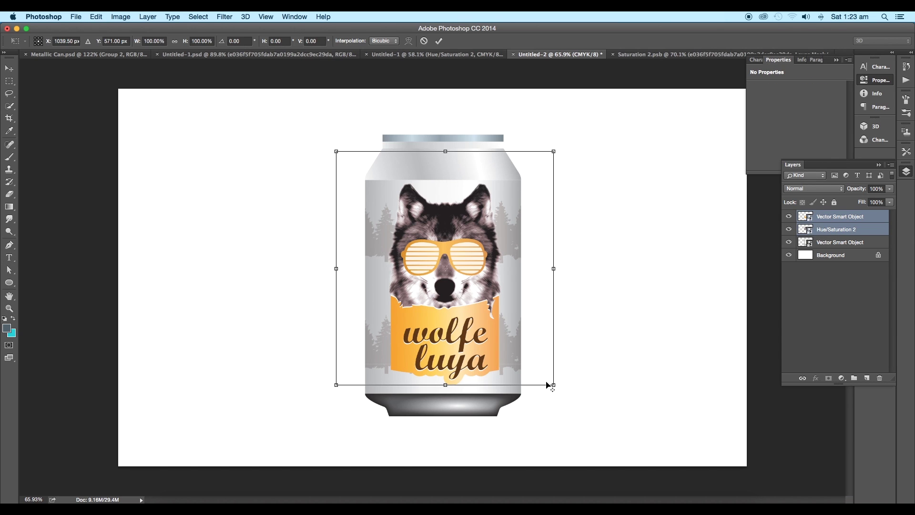
pyautogui.moveTo(552, 384); pyautogui.dragTo(544, 374)
pyautogui.moveTo(481, 316); pyautogui.dragTo(482, 308)
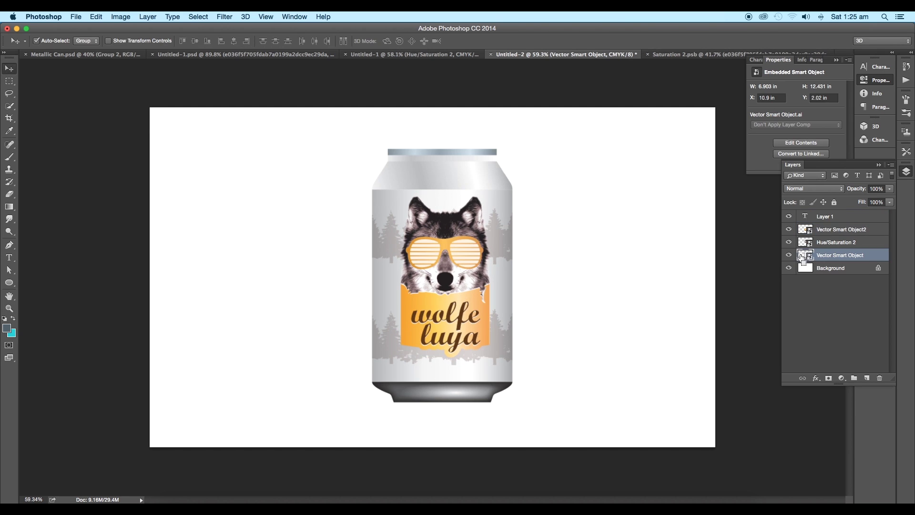
# Step: Narrow the can to about 6.6 in wide and nudge it so it sits centred behind the artwork
pyautogui.hotkey('ctrl', 't')
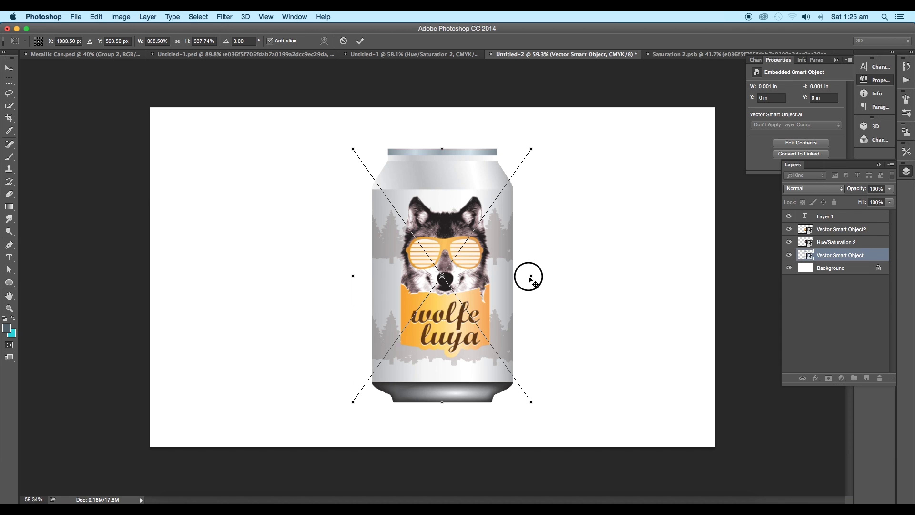
pyautogui.moveTo(530, 279); pyautogui.dragTo(527, 280)
pyautogui.press('Return')
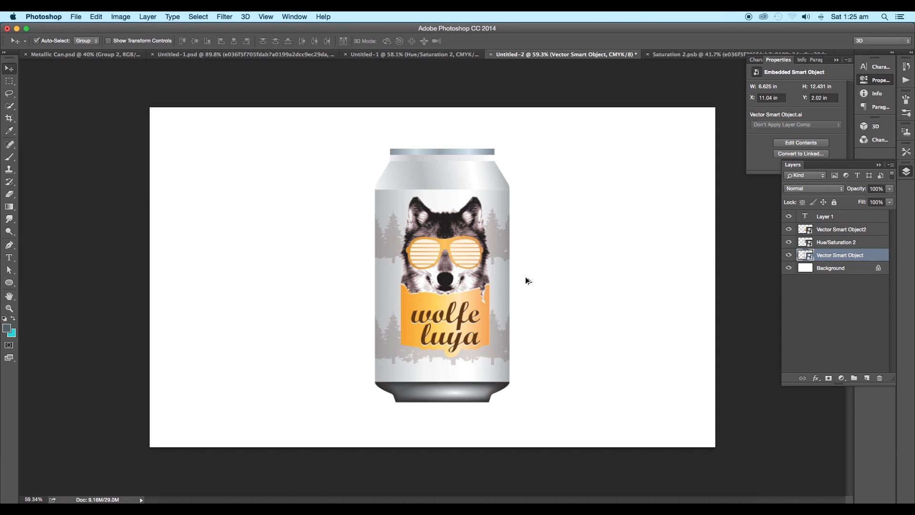
pyautogui.moveTo(493, 353); pyautogui.dragTo(496, 355)
# Step: Add the text "wolfeluya" in Franklin Gothic Heavy at 42.55 pt above the can's lid
pyautogui.scroll(10, 403, 199)
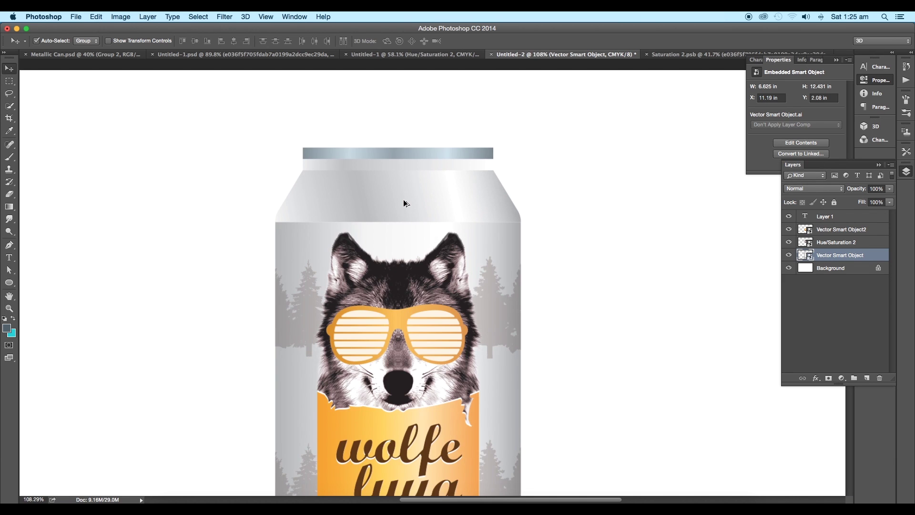
pyautogui.scroll(-1, 409, 220)
pyautogui.hscroll(-1, 410, 219)
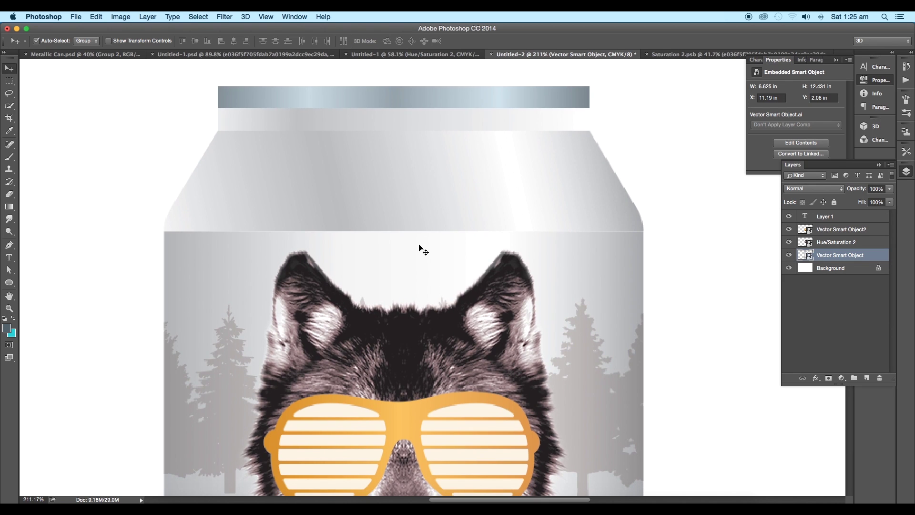
pyautogui.press('t')
pyautogui.scroll(-3, 338, 282)
pyautogui.click(338, 156)
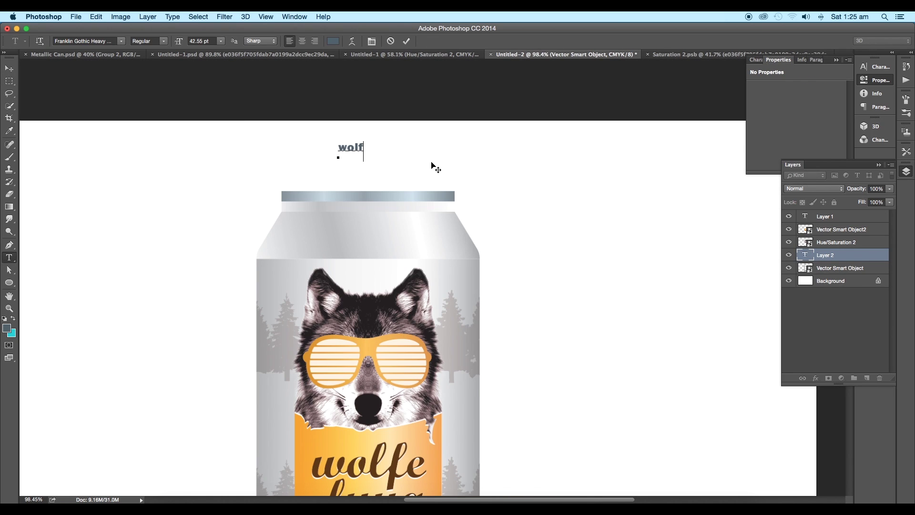
pyautogui.click(9, 68)
pyautogui.moveTo(362, 149); pyautogui.dragTo(368, 158)
# Step: Set the wolfeluya text color to dark brown #3c2512
pyautogui.press('t')
pyautogui.click(335, 41)
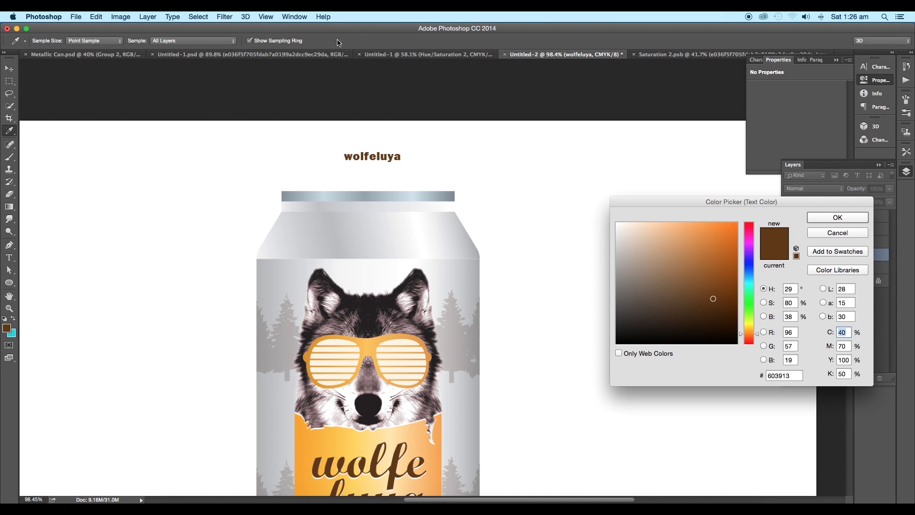
pyautogui.click(817, 220)
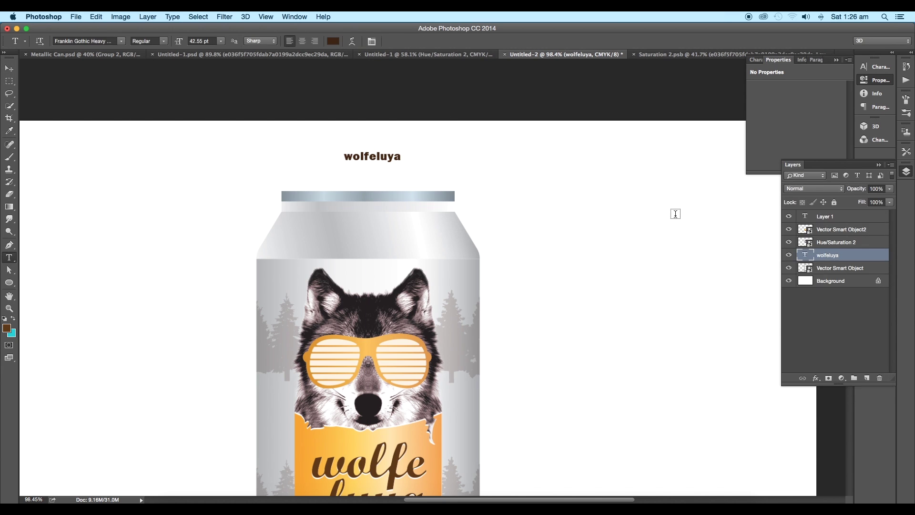
# Step: Duplicate the wolfeluya text into a row above the can and change one of the copies to read "beer"
pyautogui.click(10, 72)
pyautogui.moveTo(374, 158)
pyautogui.mouseDown()
pyautogui.moveTo(487, 162)
pyautogui.moveTo(267, 159)
pyautogui.moveTo(364, 159)
pyautogui.mouseUp()
pyautogui.press('t')
pyautogui.doubleClick(363, 160)
pyautogui.write('beer wolfeluya')
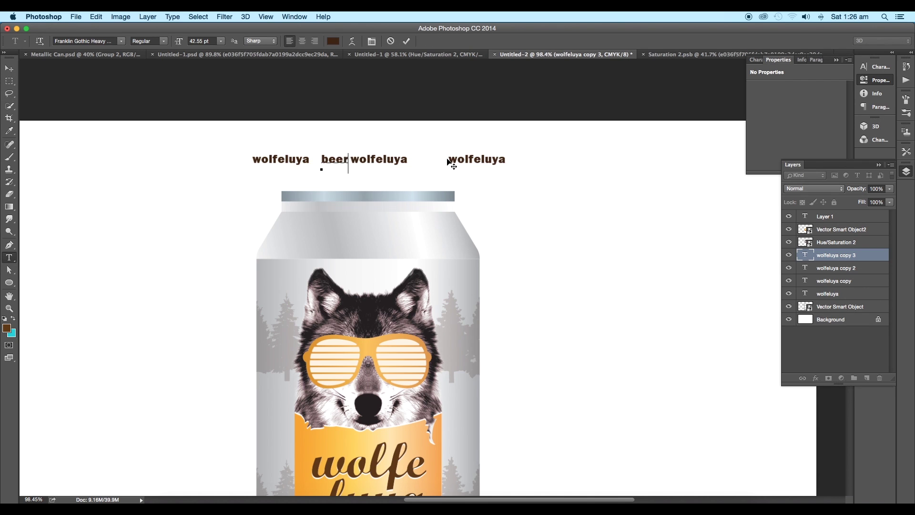
pyautogui.click(8, 71)
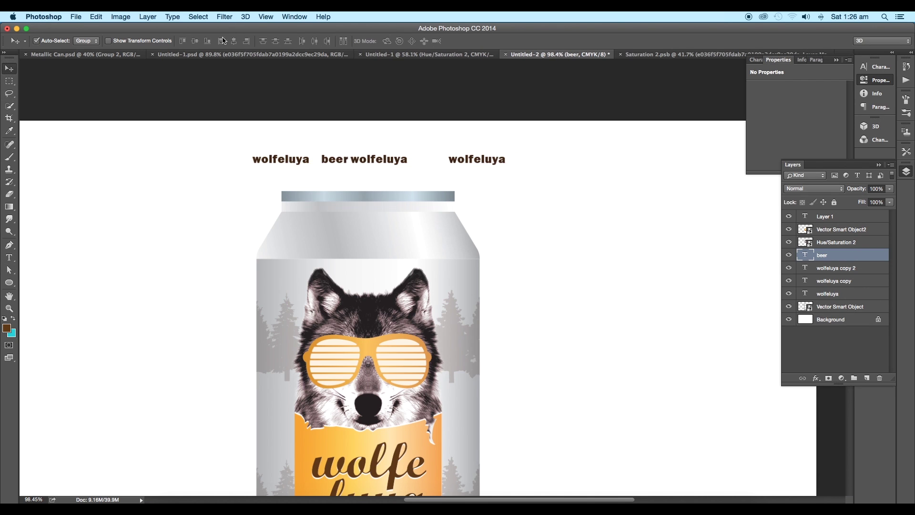
# Step: Recolor the beer text with the orange sampled from the wolf's sunglasses
pyautogui.press('t')
pyautogui.click(337, 44)
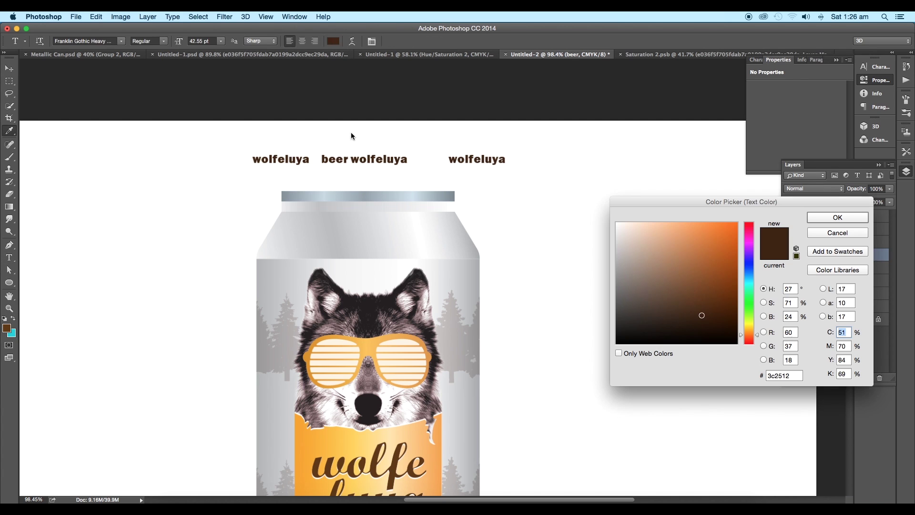
pyautogui.click(390, 337)
pyautogui.click(837, 218)
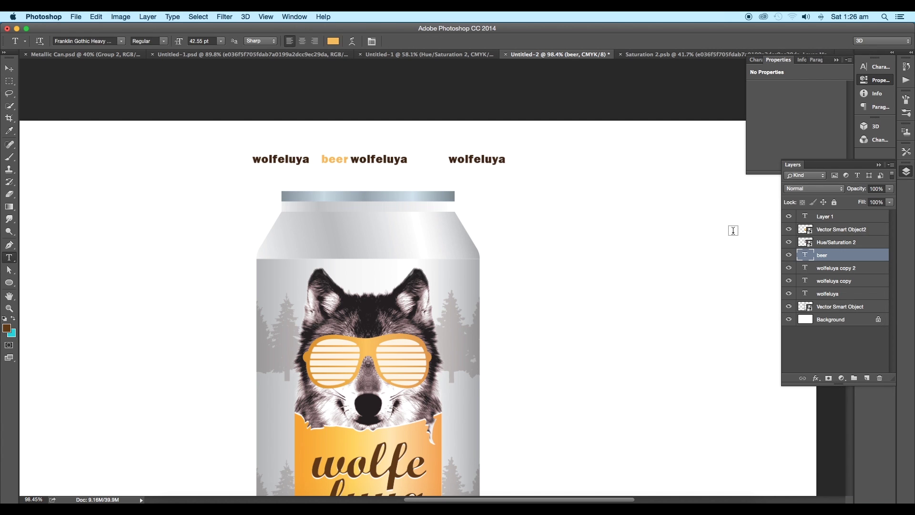
# Step: Try different fonts on the beer text and switch it to a script typeface
pyautogui.click(96, 42)
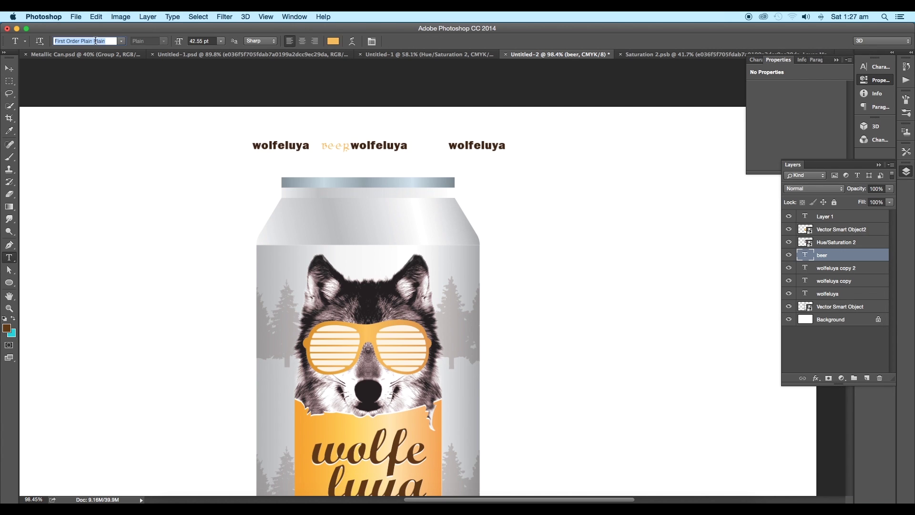
pyautogui.press('Down')
pyautogui.press('Down')
pyautogui.press('Down')
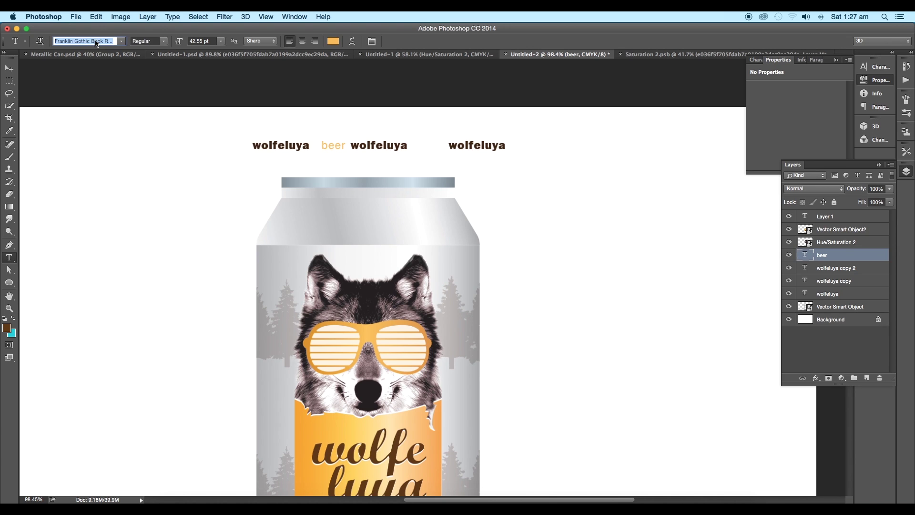
# Step: Duplicate the orange beer text and space the two copies between the three wolfeluya words
pyautogui.click(9, 69)
pyautogui.moveTo(347, 151); pyautogui.dragTo(512, 152)
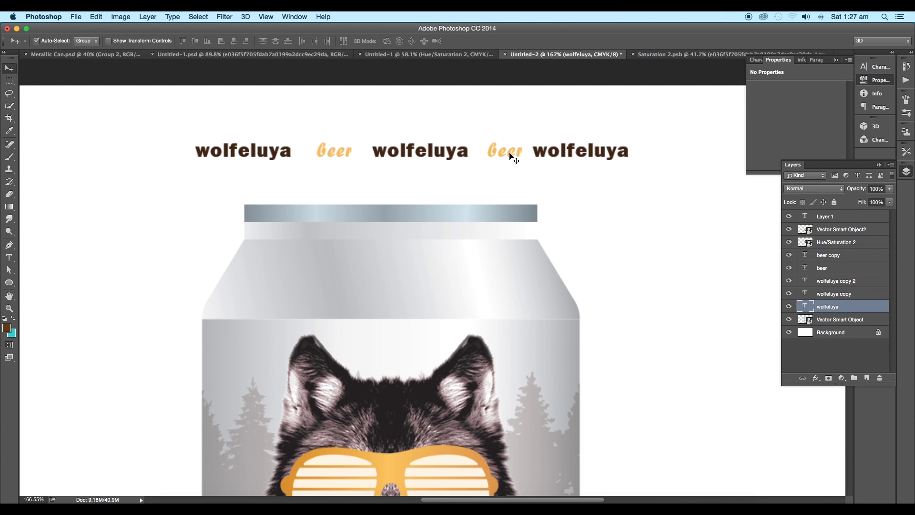
# Step: Group the three wolfeluya and two beer text layers, move the group over the can's shoulder and convert it to a smart object
pyautogui.click(506, 154)
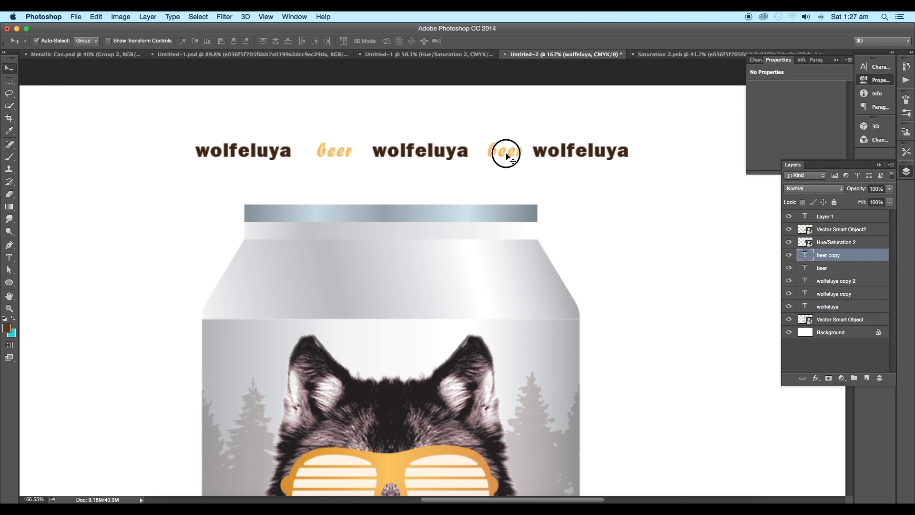
pyautogui.scroll(-10, 505, 155)
pyautogui.scroll(5, 513, 161)
pyautogui.click(506, 149)
pyautogui.keyDown('shift'); pyautogui.click(465, 148); pyautogui.keyUp('shift')
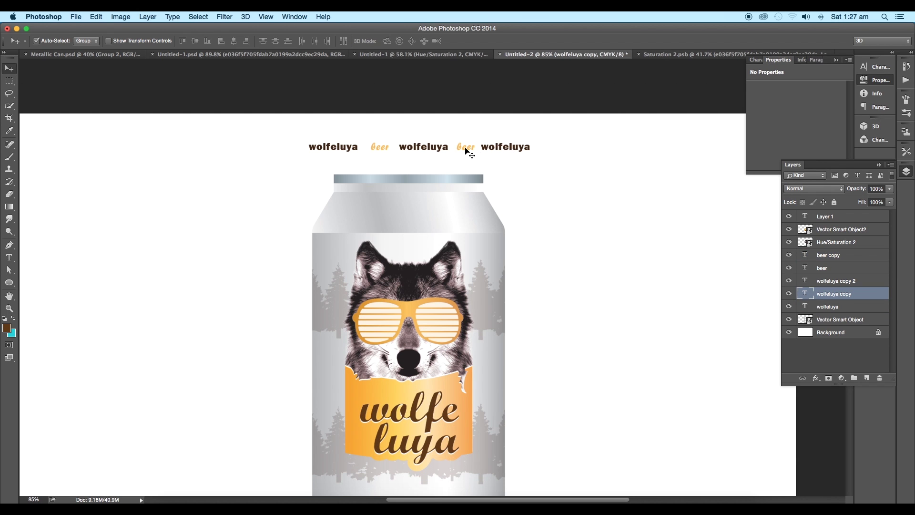
pyautogui.keyDown('super'); pyautogui.click(834, 297); pyautogui.keyUp('super')
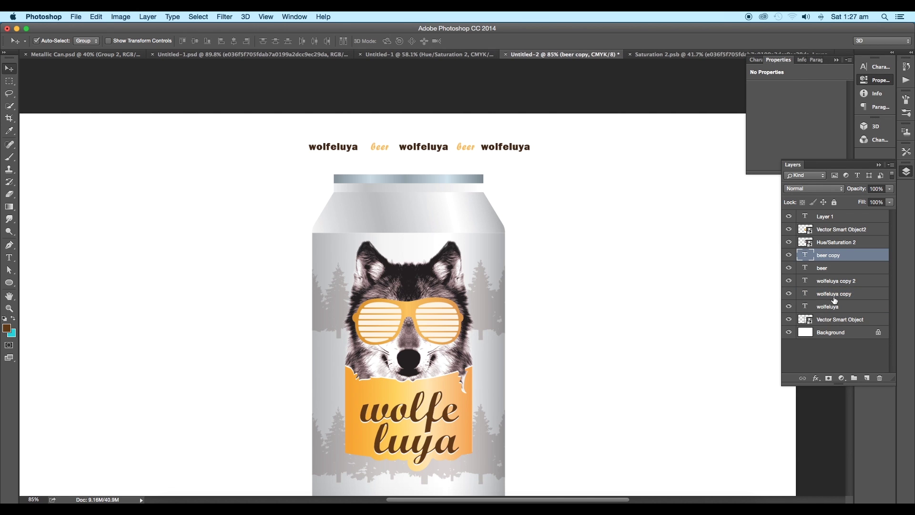
pyautogui.keyDown('shift'); pyautogui.click(836, 307); pyautogui.keyUp('shift')
pyautogui.press('super+g')
pyautogui.press('super+plus')
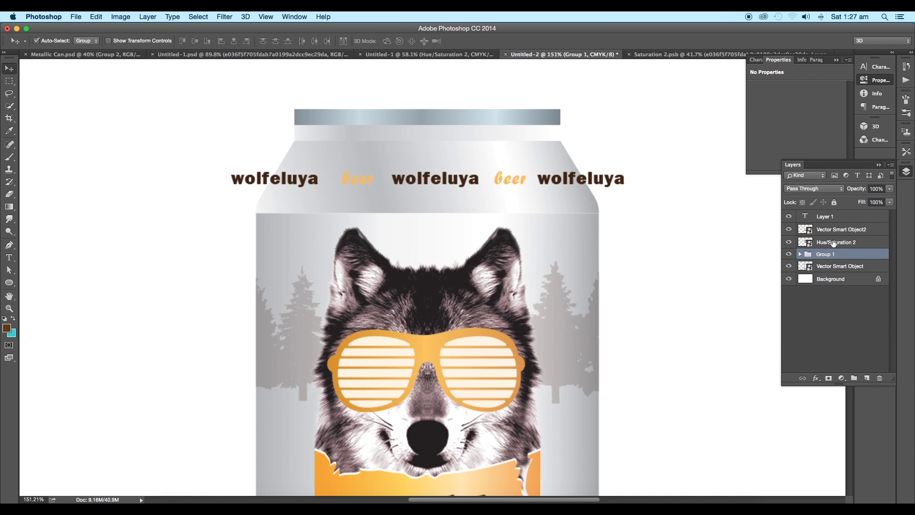
pyautogui.rightClick(837, 256)
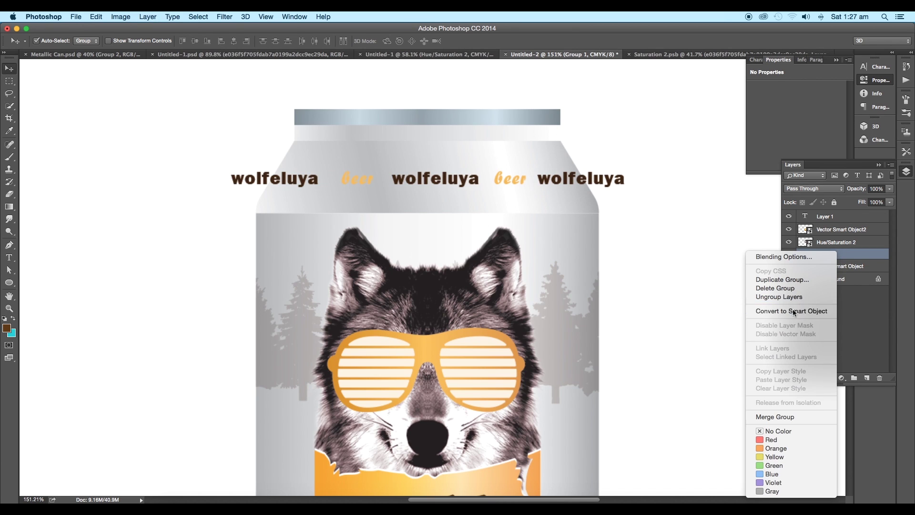
pyautogui.click(804, 310)
# Step: Taper the text band inward at its upper edge with Perspective and narrow it towards the width of the can's shoulder
pyautogui.press('super+t')
pyautogui.rightClick(530, 181)
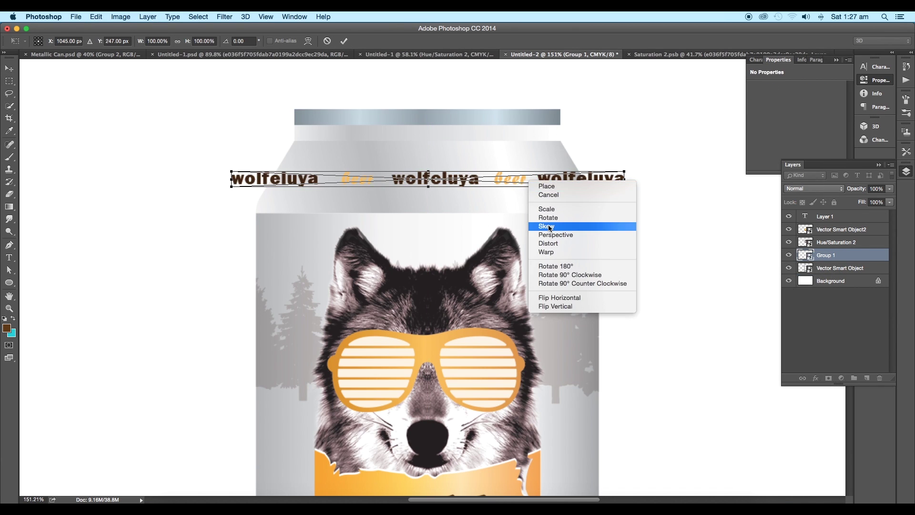
pyautogui.click(551, 235)
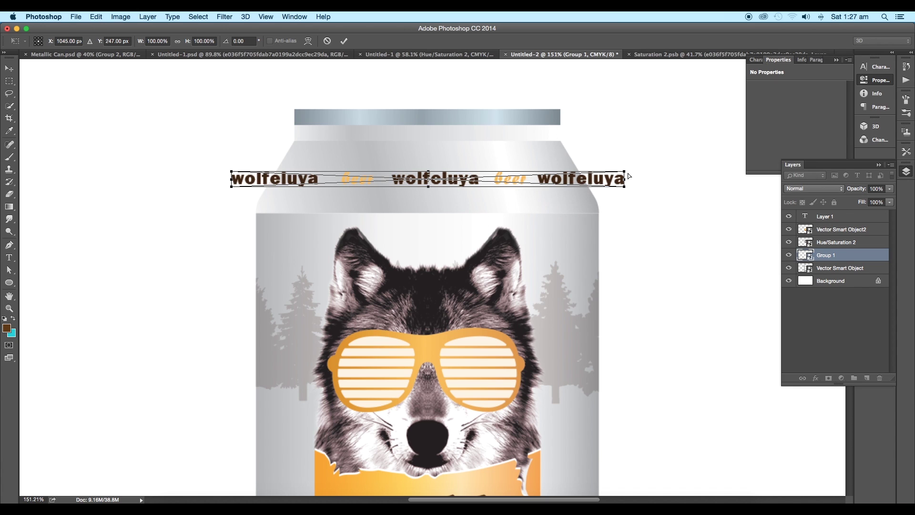
pyautogui.moveTo(626, 175); pyautogui.dragTo(613, 175)
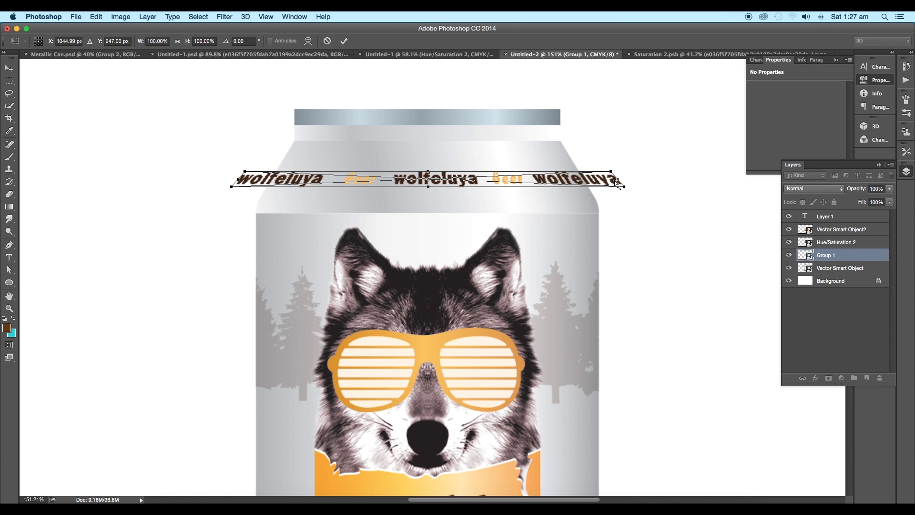
pyautogui.rightClick(611, 181)
pyautogui.click(639, 238)
pyautogui.moveTo(612, 180); pyautogui.dragTo(604, 181)
pyautogui.moveTo(238, 179); pyautogui.dragTo(256, 179)
# Step: Warp the right half of the text band so its lettering compresses towards the can's right edge
pyautogui.rightClick(398, 176)
pyautogui.click(429, 247)
pyautogui.click(415, 247)
pyautogui.scroll(5, 494, 183)
pyautogui.moveTo(478, 191); pyautogui.dragTo(590, 187)
pyautogui.moveTo(467, 156); pyautogui.dragTo(566, 156)
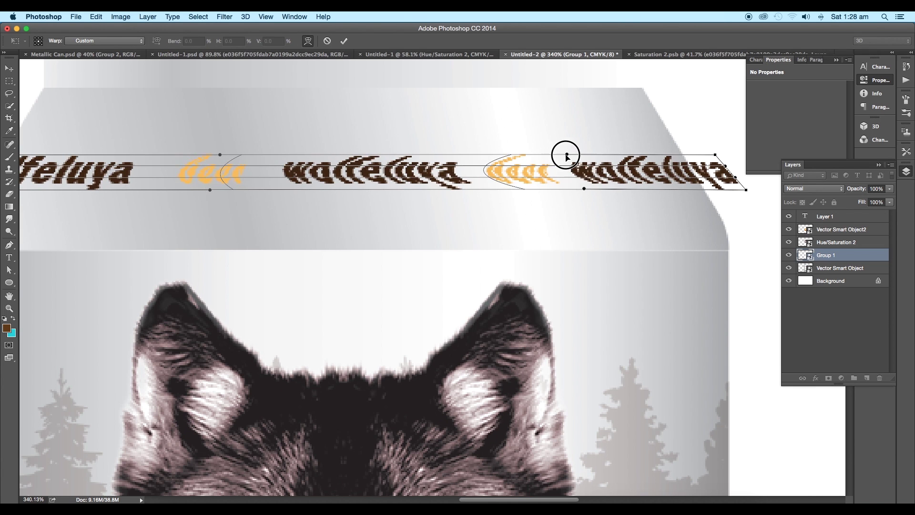
pyautogui.moveTo(489, 179); pyautogui.dragTo(521, 176)
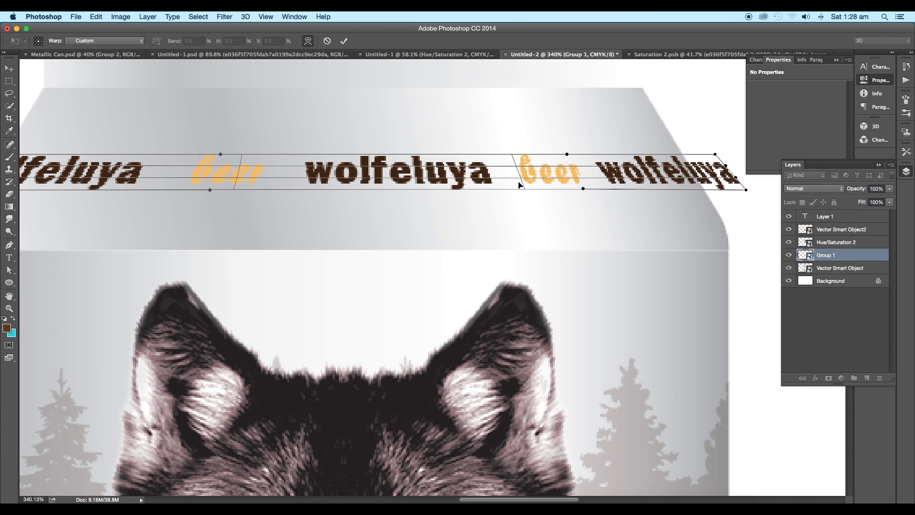
# Step: Warp the left half of the text band to mirror the right half's compression and apply the transformation
pyautogui.hscroll(-5, 526, 187)
pyautogui.moveTo(382, 193); pyautogui.dragTo(272, 193)
pyautogui.moveTo(393, 158); pyautogui.dragTo(299, 155)
pyautogui.moveTo(399, 175); pyautogui.dragTo(363, 186)
pyautogui.scroll(-5, 519, 200)
pyautogui.press('Return')
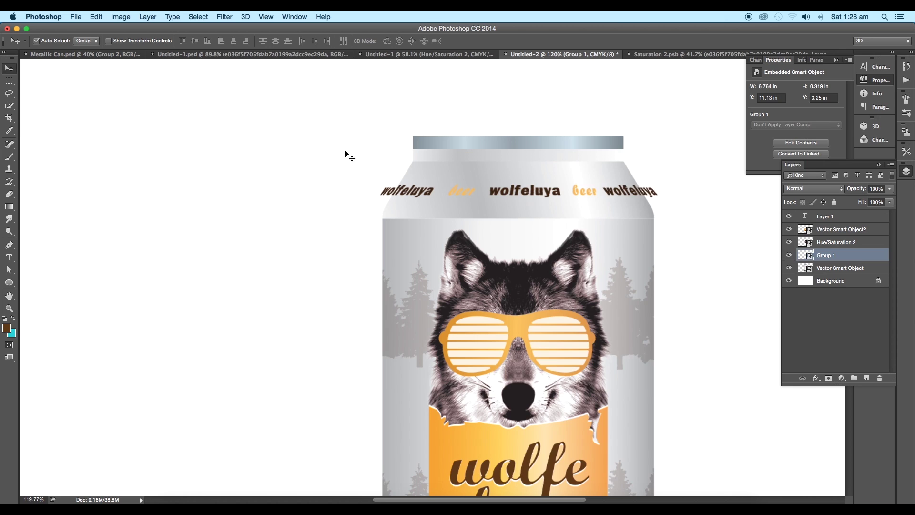
# Step: Mask the curved text band with the can's silhouette so lettering outside the shoulder is hidden
pyautogui.scroll(-1, 182, 129)
pyautogui.hscroll(5, 182, 130)
pyautogui.click(789, 268)
pyautogui.press('super')
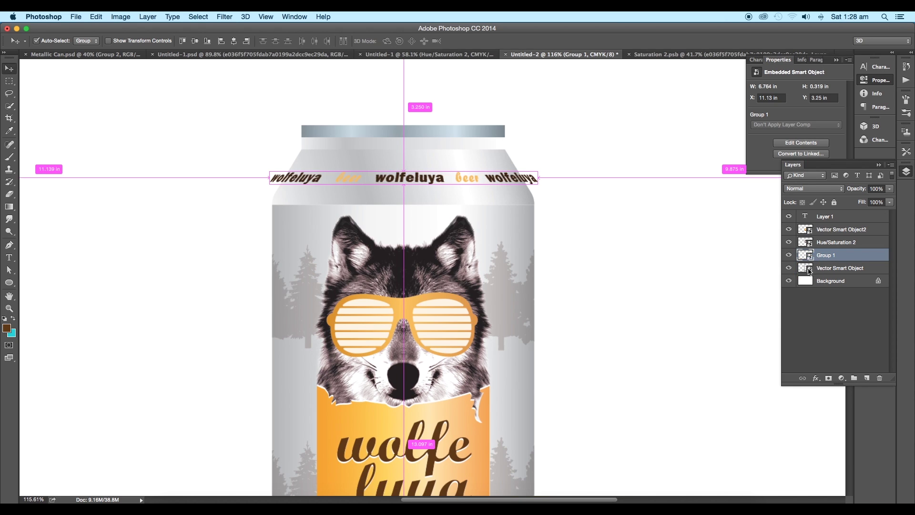
pyautogui.keyDown('super'); pyautogui.click(808, 270); pyautogui.keyUp('super')
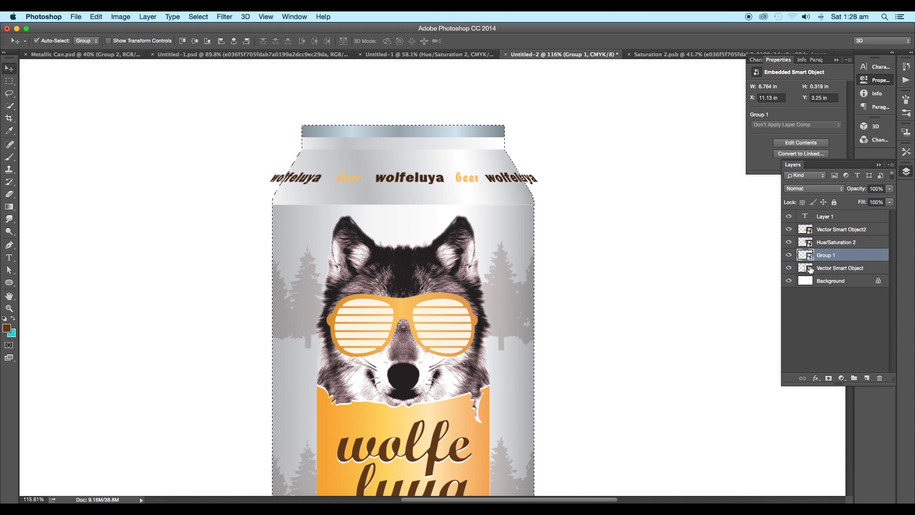
pyautogui.click(828, 378)
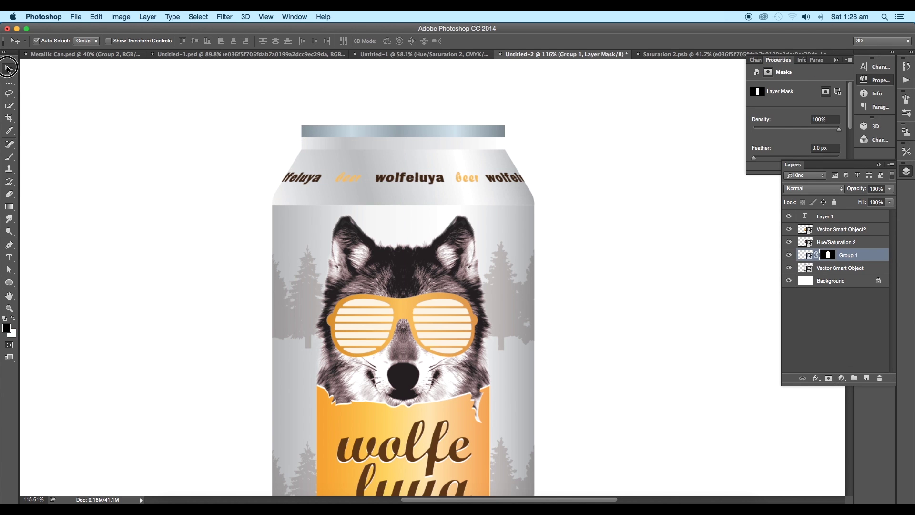
pyautogui.click(246, 189)
pyautogui.scroll(-5, 343, 250)
pyautogui.click(449, 267)
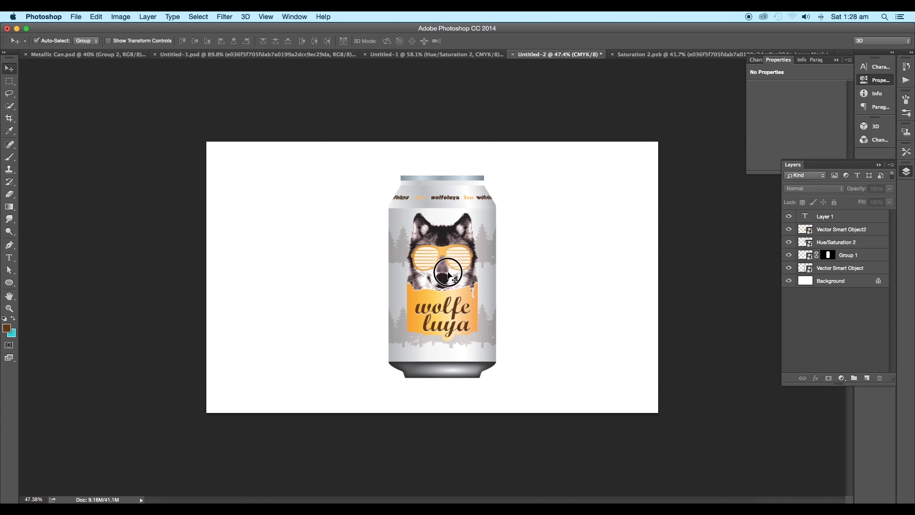
# Step: Stretch the text band upward to a height of about 0.39 in and apply the transformation
pyautogui.scroll(5, 466, 214)
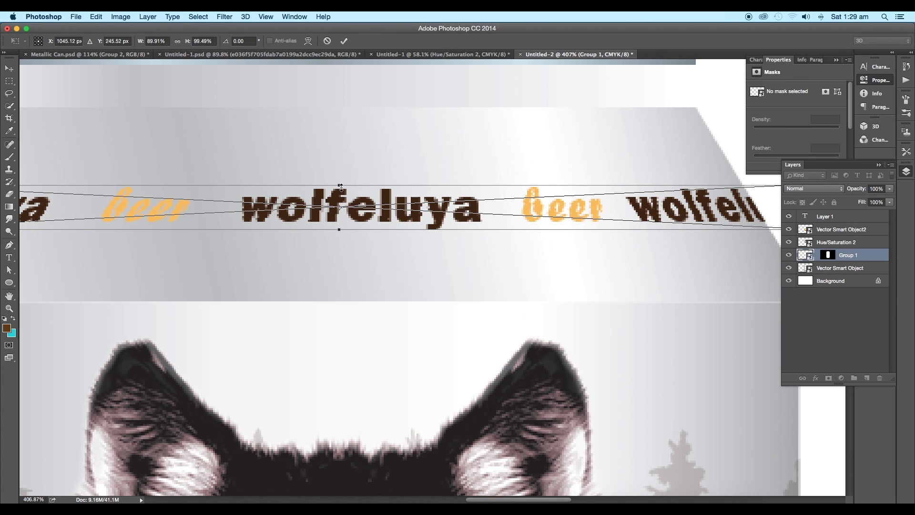
pyautogui.moveTo(340, 186); pyautogui.dragTo(342, 177)
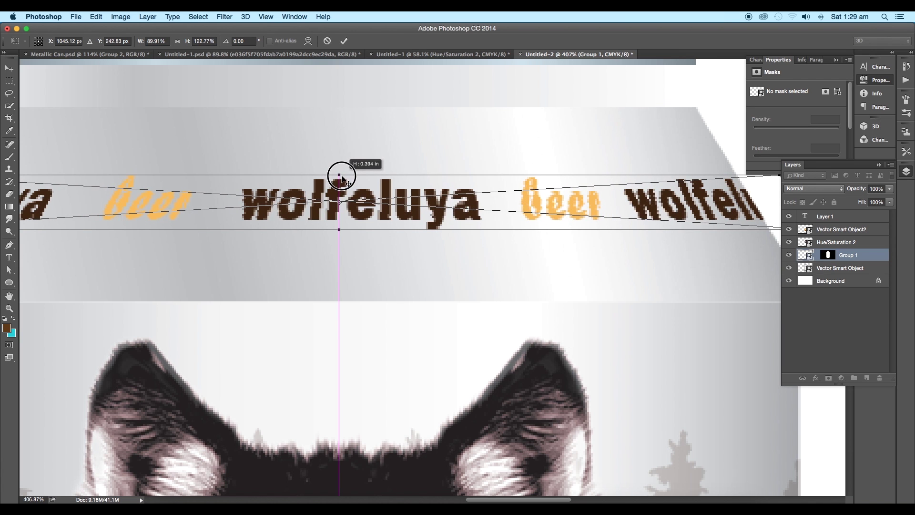
pyautogui.press('Return')
pyautogui.press('super+0')
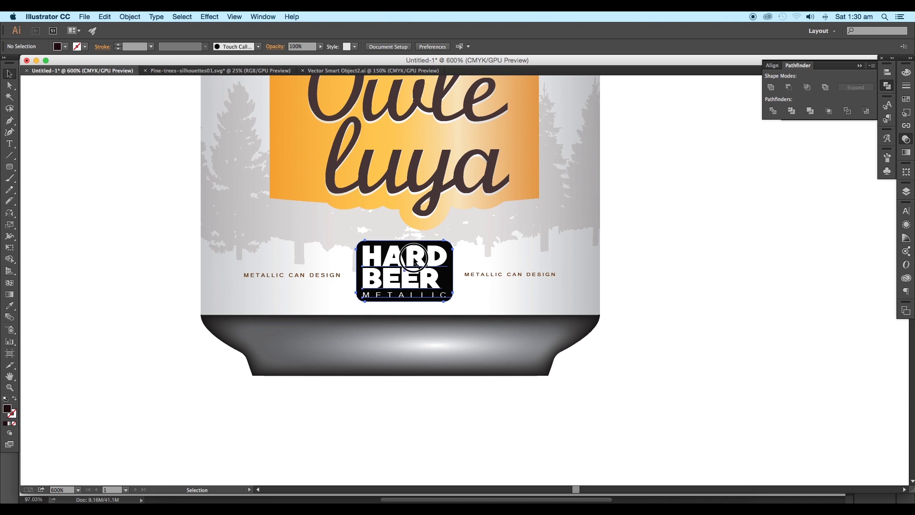
# Step: Switch to Illustrator and draw a dark rectangle about 64 pt wide and 41.5 pt high below and between the two cans
pyautogui.click(413, 260)
pyautogui.scroll(-2, 441, 298)
pyautogui.moveTo(534, 329); pyautogui.dragTo(333, 273)
pyautogui.moveTo(738, 352); pyautogui.dragTo(660, 350)
pyautogui.moveTo(13, 166); pyautogui.dragTo(41, 163)
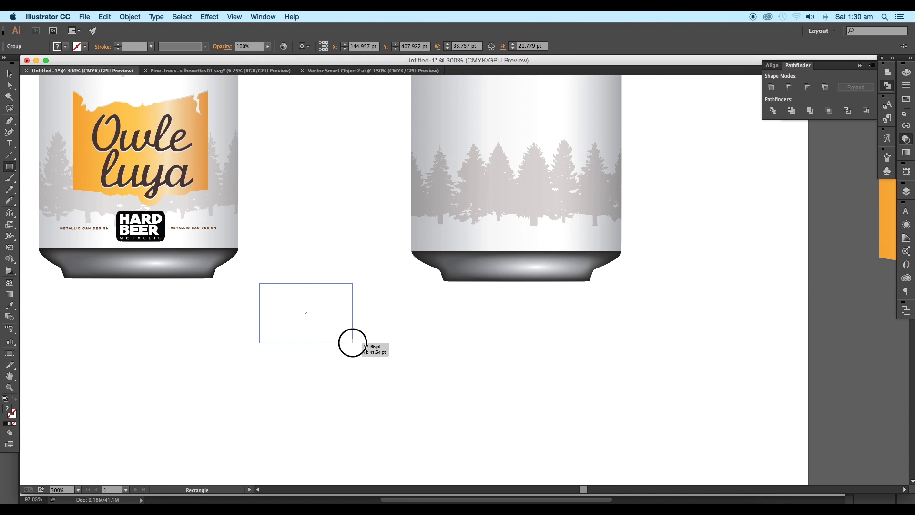
pyautogui.moveTo(352, 342); pyautogui.dragTo(350, 342)
# Step: Add the words HARD and BEER in white QUARTZO Bold, stacked on the dark rectangle
pyautogui.press('t')
pyautogui.click(173, 354)
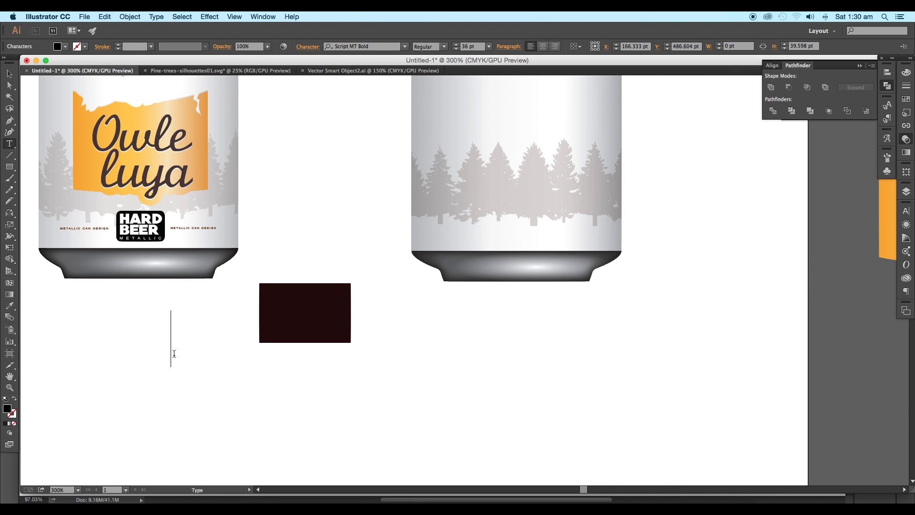
pyautogui.write('HARD')
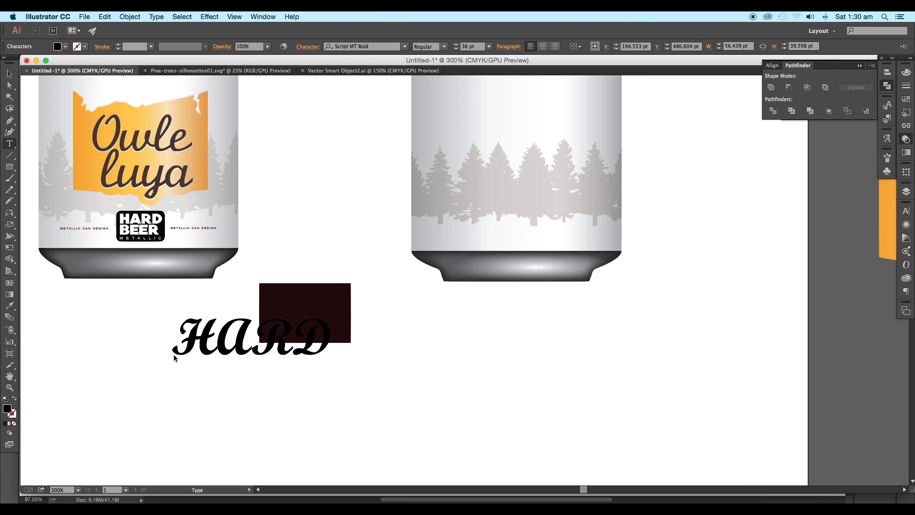
pyautogui.press('Escape')
pyautogui.moveTo(252, 353); pyautogui.dragTo(219, 388)
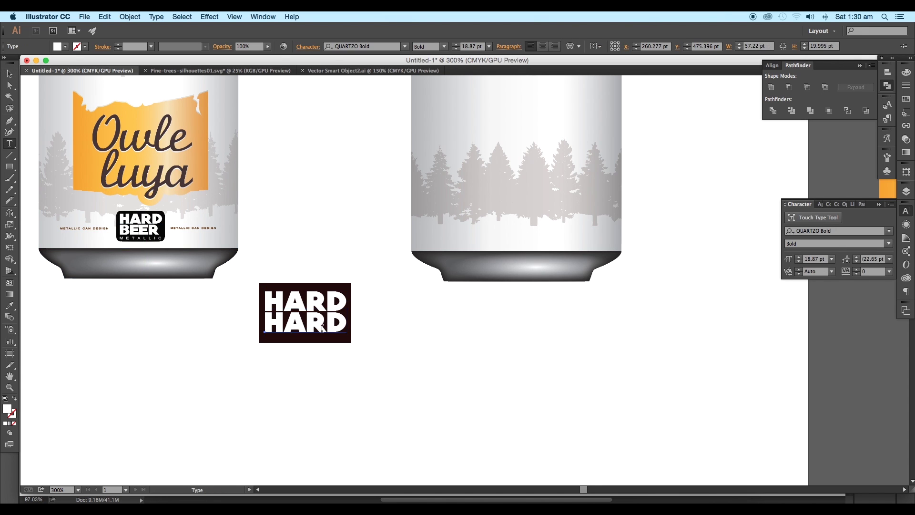
pyautogui.write('BEER')
# Step: Round the badge rectangle's corners and enlarge the METALLIC line to span the lettering width beneath BEER
pyautogui.click(8, 74)
pyautogui.click(347, 338)
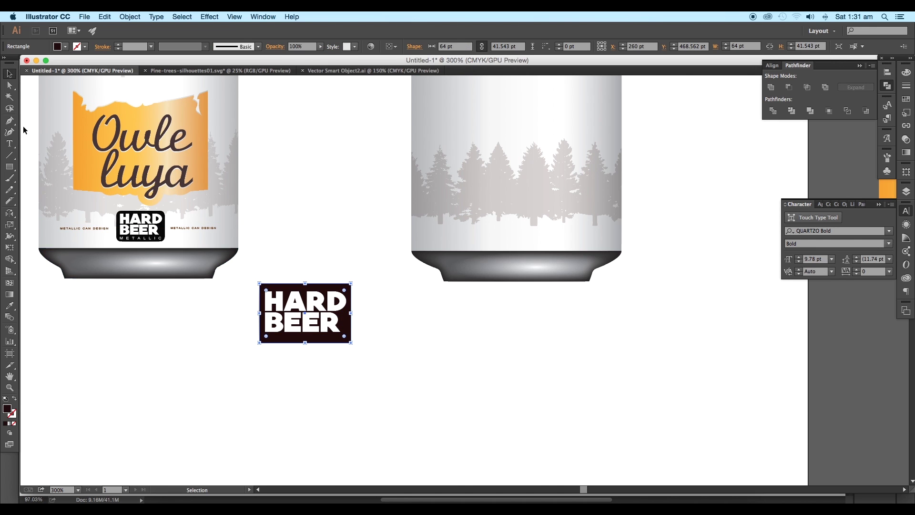
pyautogui.scroll(3, 264, 300)
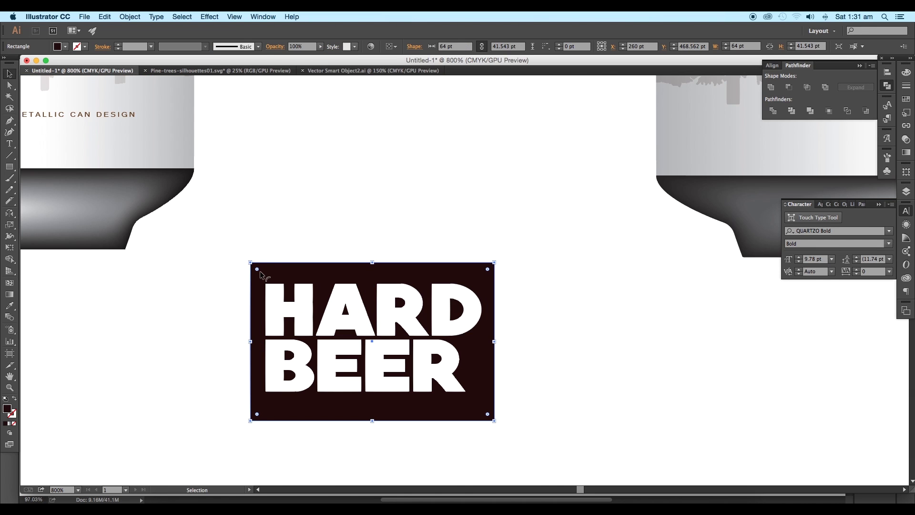
pyautogui.moveTo(257, 269); pyautogui.dragTo(265, 279)
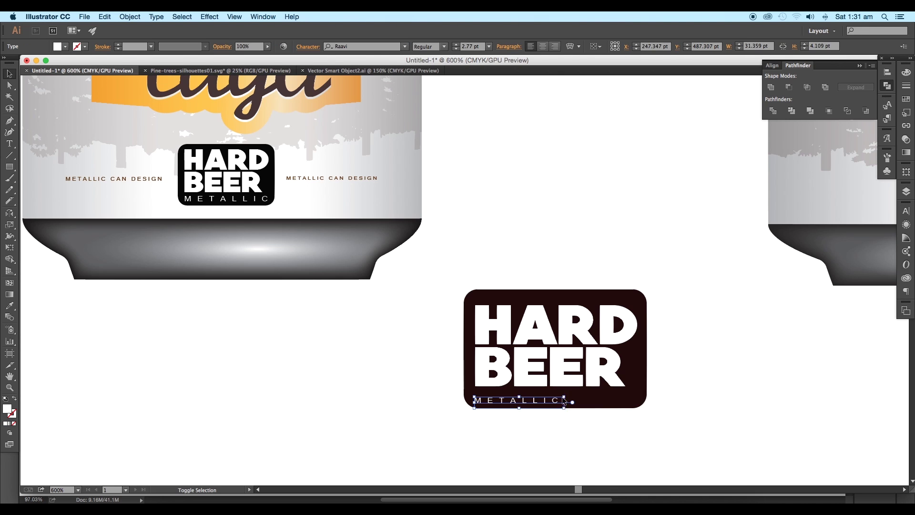
pyautogui.moveTo(569, 401); pyautogui.dragTo(633, 396)
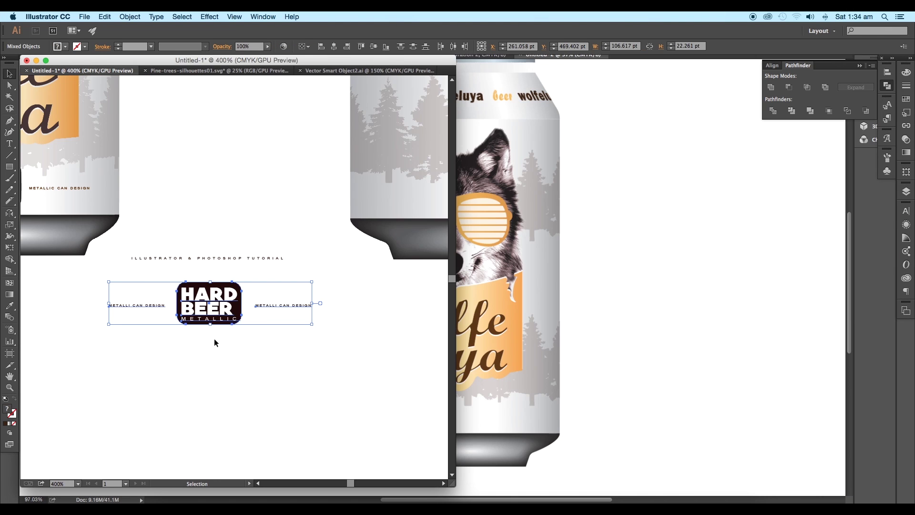
# Step: Place the HARD BEER badge with its two side captions into the Photoshop can document and scale it to fit above the can's base
pyautogui.moveTo(216, 339); pyautogui.dragTo(457, 410)
pyautogui.press('Return')
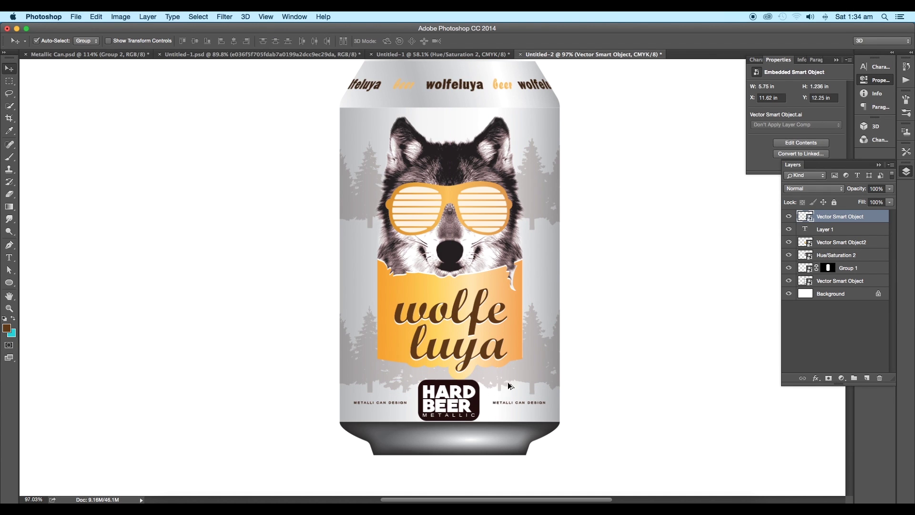
pyautogui.hotkey('ctrl', 't')
pyautogui.moveTo(542, 382); pyautogui.dragTo(520, 401)
pyautogui.scroll(8, 520, 410)
pyautogui.moveTo(587, 418); pyautogui.dragTo(599, 415)
pyautogui.press('Return')
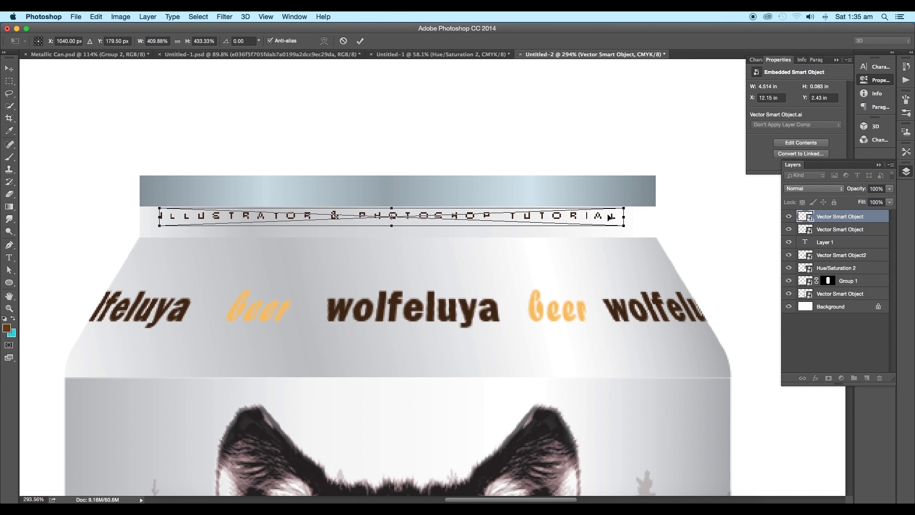
# Step: Position the ILLUSTRATOR & PHOTOSHOP TUTORIAL line just beneath the can's rim and set its blend mode to Multiply
pyautogui.moveTo(608, 213); pyautogui.dragTo(608, 221)
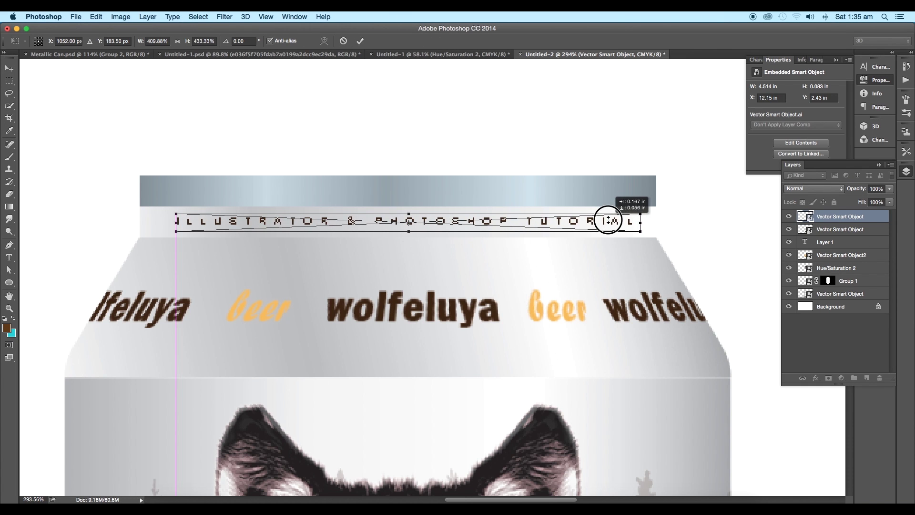
pyautogui.press('Return')
pyautogui.click(804, 191)
pyautogui.click(833, 214)
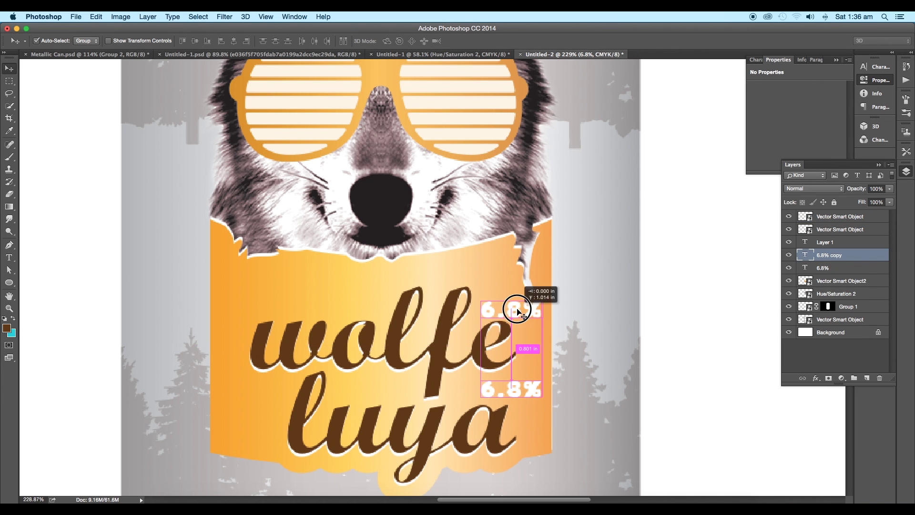
# Step: Change the copied 6.8% text to JDE above the original and place a further copy reading ML left of luya
pyautogui.write('m')
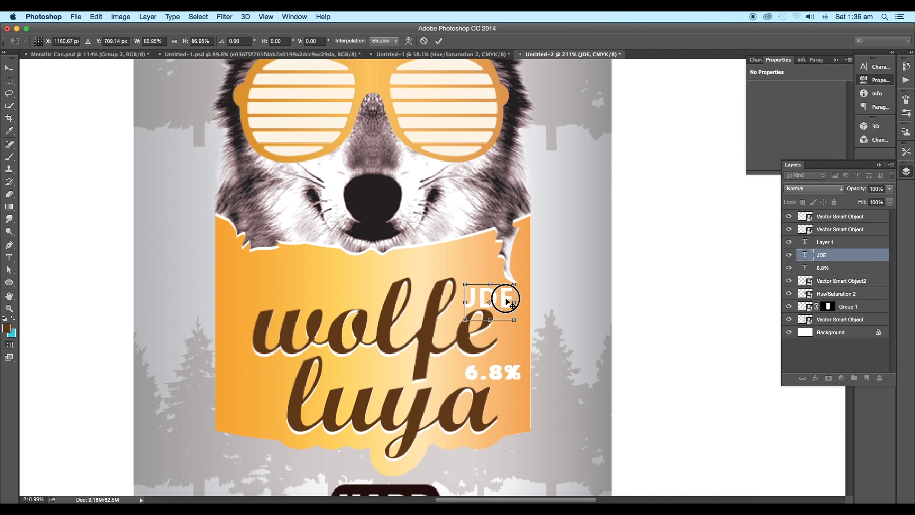
pyautogui.moveTo(504, 298); pyautogui.dragTo(238, 377)
pyautogui.click(97, 41)
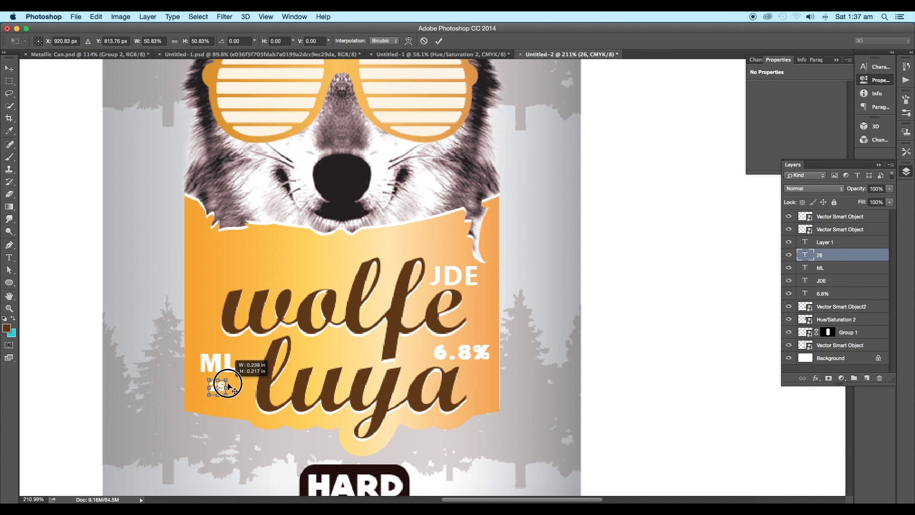
# Step: Copy the 26 text beneath itself, change the copy to FREE and scale it down to fit under 26
pyautogui.press('v')
pyautogui.moveTo(226, 388); pyautogui.dragTo(232, 405)
pyautogui.press('t')
pyautogui.doubleClick(223, 404)
pyautogui.write('FREE')
pyautogui.click(9, 68)
pyautogui.press('super+t')
pyautogui.scroll(10, 230, 399)
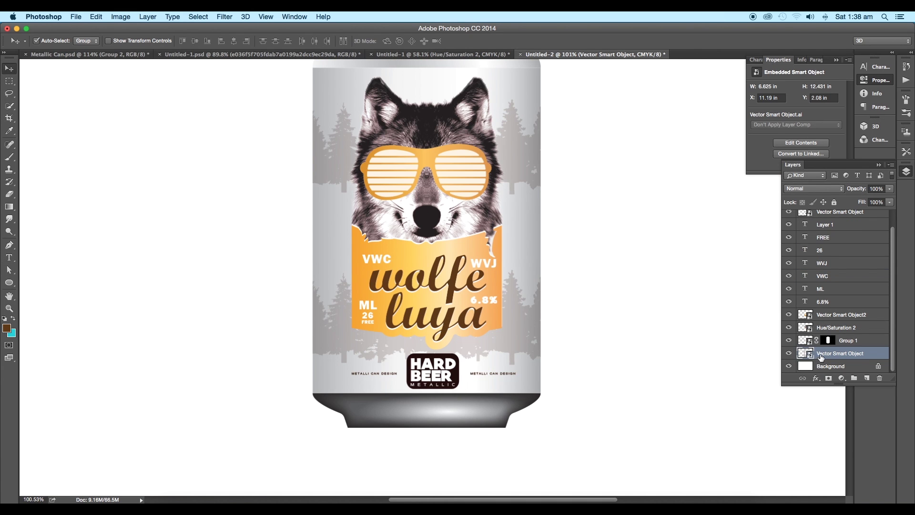
# Step: Convert the can layer to a smart object and Warp its lower edge downward into a rounded base
pyautogui.rightClick(820, 358)
pyautogui.click(728, 192)
pyautogui.hotkey('ctrl', 't')
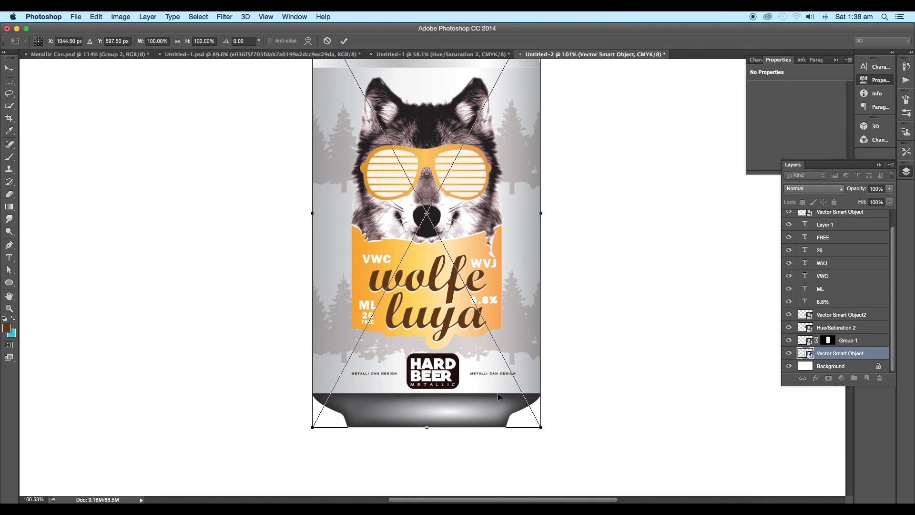
pyautogui.rightClick(479, 395)
pyautogui.click(495, 466)
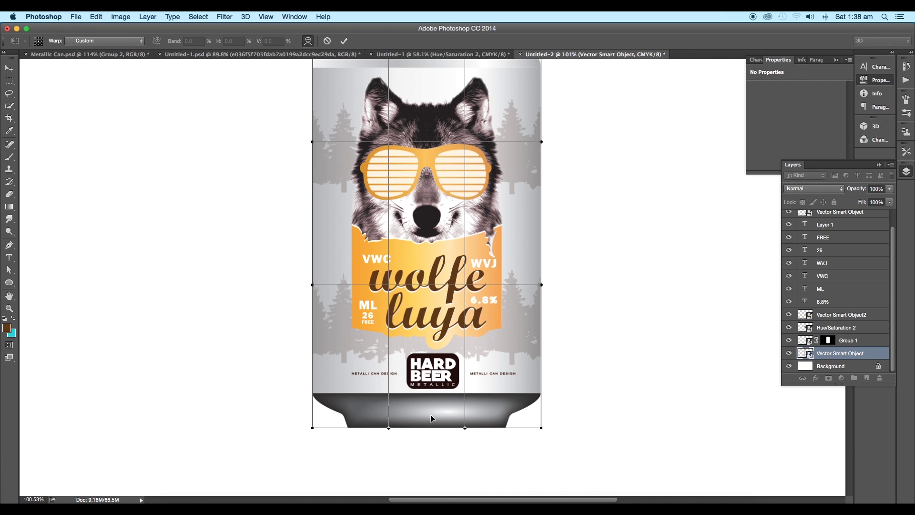
pyautogui.moveTo(431, 403); pyautogui.dragTo(430, 410)
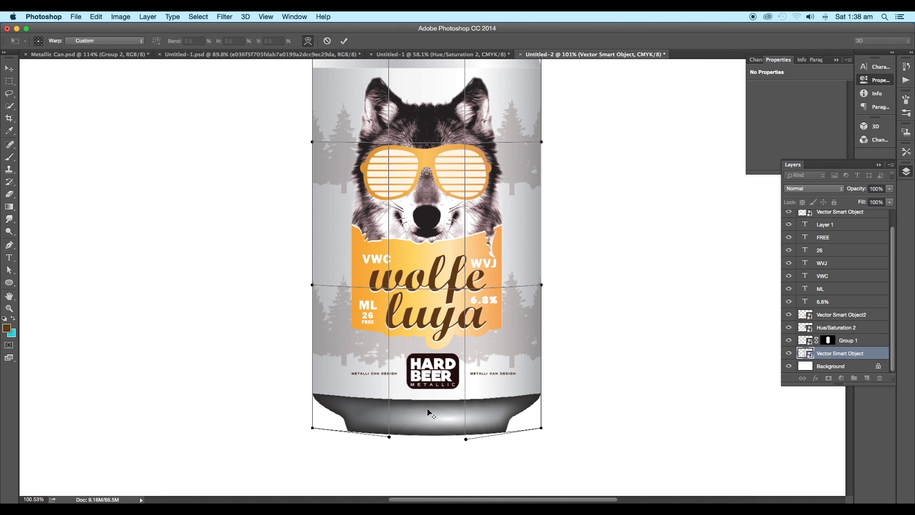
pyautogui.moveTo(427, 410); pyautogui.dragTo(429, 415)
pyautogui.moveTo(388, 439); pyautogui.dragTo(389, 442)
pyautogui.moveTo(466, 441); pyautogui.dragTo(467, 440)
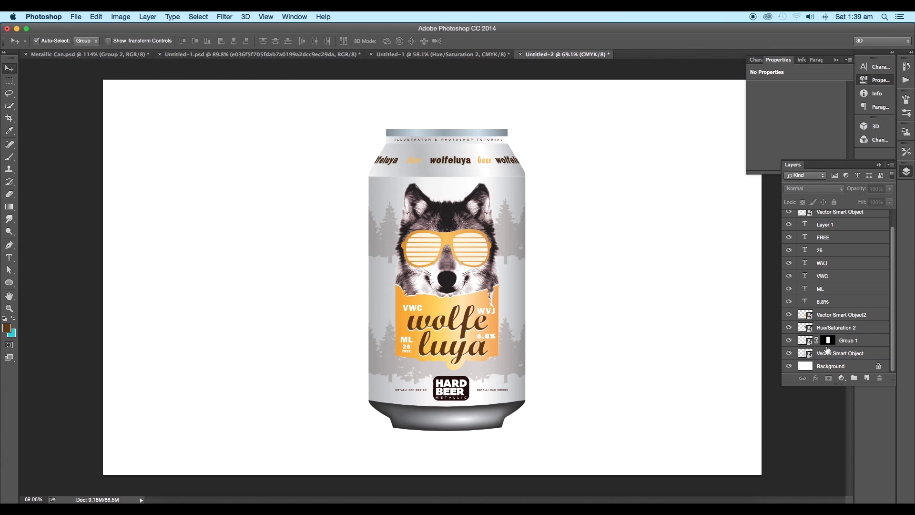
# Step: Duplicate the can layer and move the copy to the top of the layer stack
pyautogui.moveTo(849, 352); pyautogui.dragTo(866, 377)
pyautogui.moveTo(864, 353); pyautogui.dragTo(857, 215)
pyautogui.click(788, 217)
pyautogui.click(789, 217)
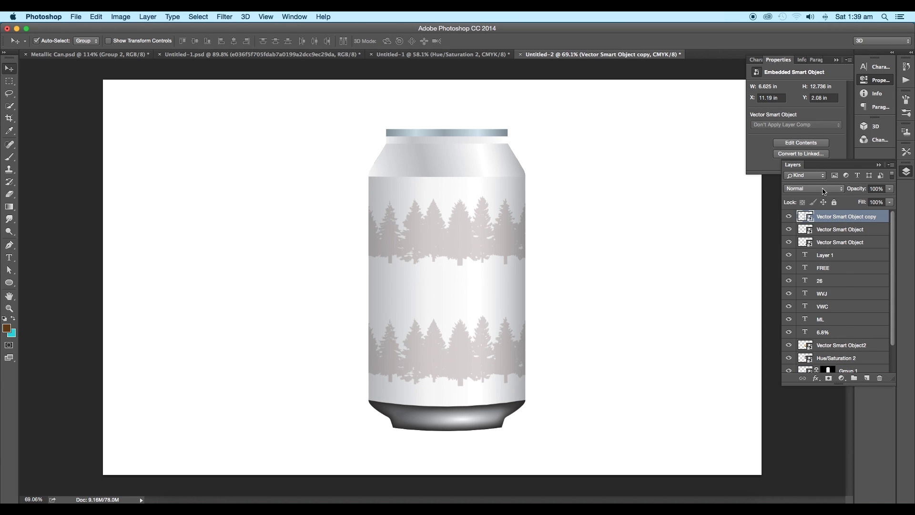
# Step: Set the can copy's blend mode to Multiply and its fill to 29%
pyautogui.click(824, 189)
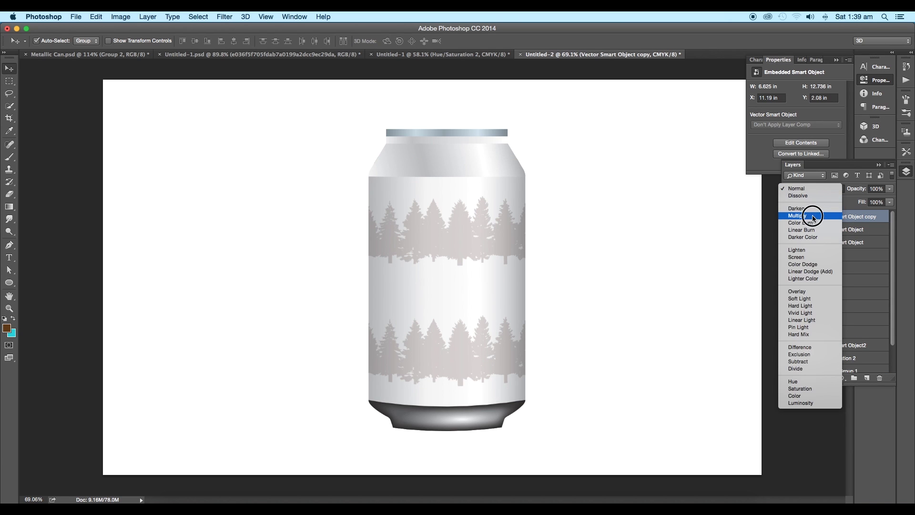
pyautogui.click(813, 217)
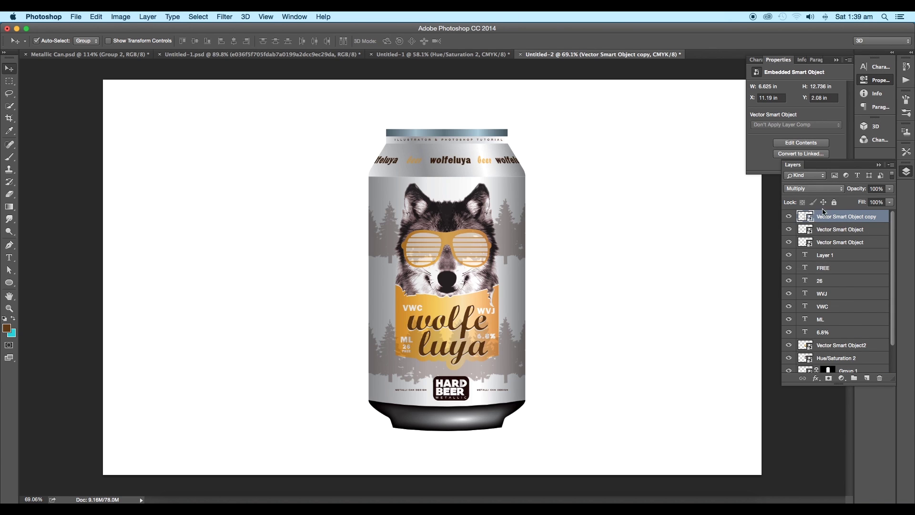
pyautogui.click(889, 203)
pyautogui.moveTo(882, 213); pyautogui.dragTo(856, 215)
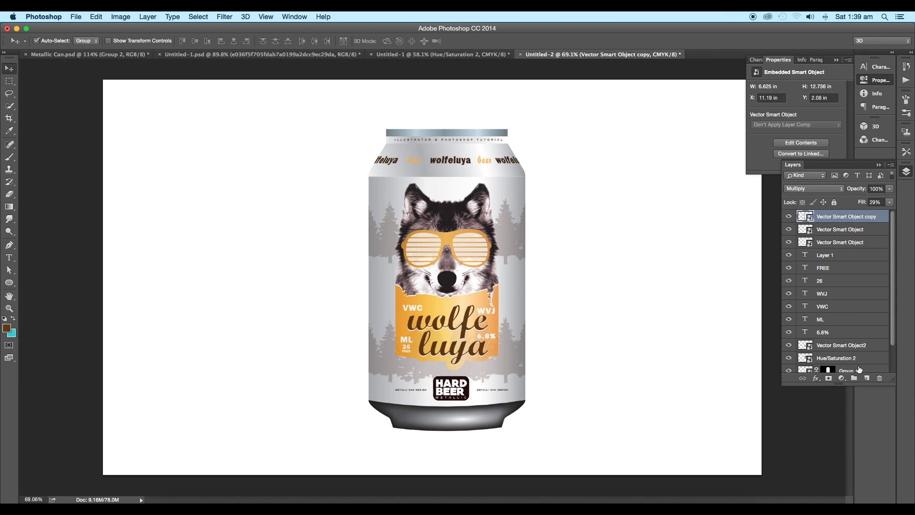
# Step: Add a new layer at the top of the stack and set its blend mode to Color Dodge
pyautogui.click(866, 377)
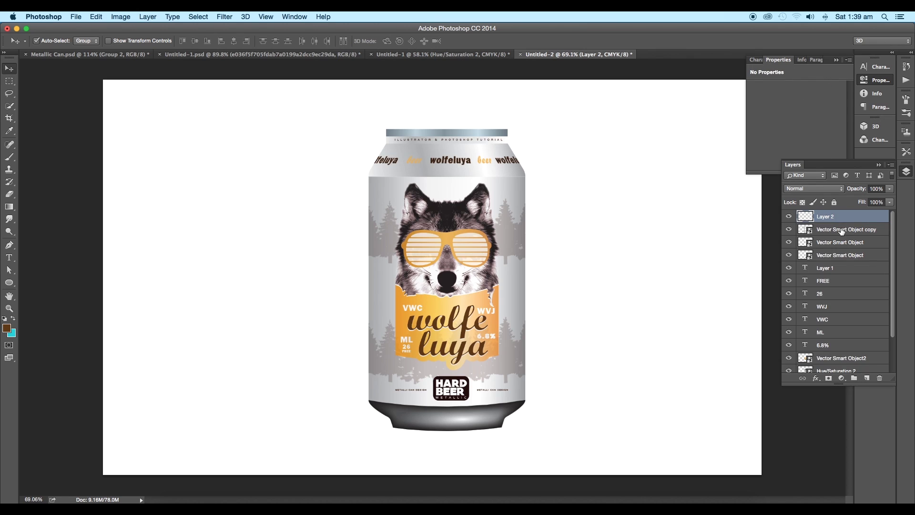
pyautogui.click(824, 189)
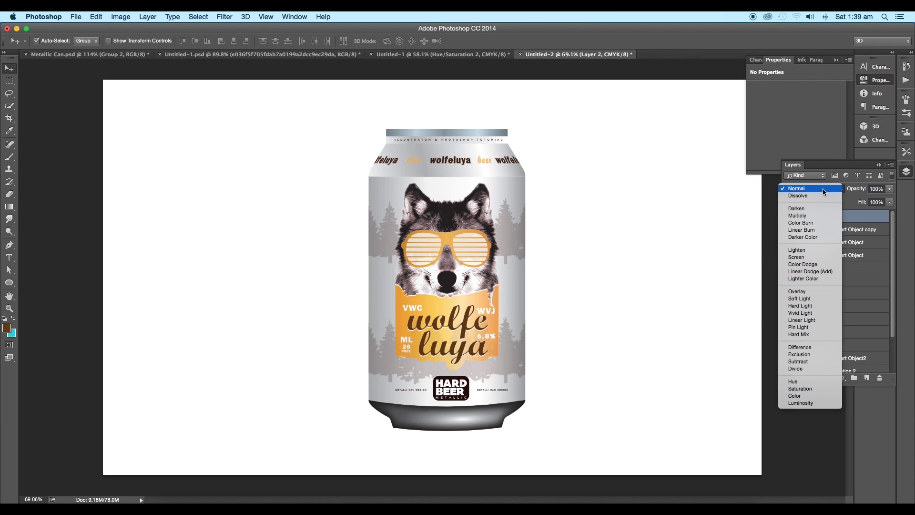
pyautogui.click(811, 264)
# Step: Choose a near-white foreground colour for the Brush and load the can's silhouette as a selection
pyautogui.click(7, 328)
pyautogui.click(619, 229)
pyautogui.press('Return')
pyautogui.press('b')
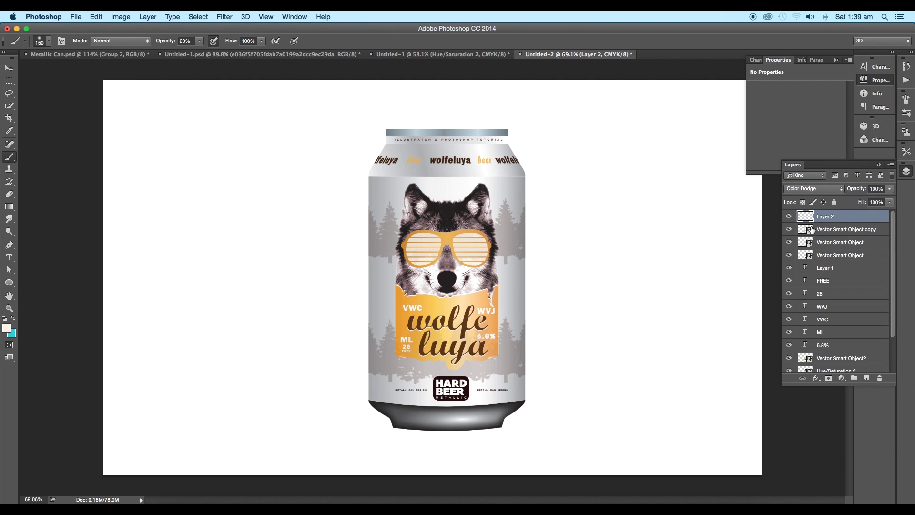
pyautogui.scroll(-4, 805, 361)
pyautogui.scroll(4, 810, 337)
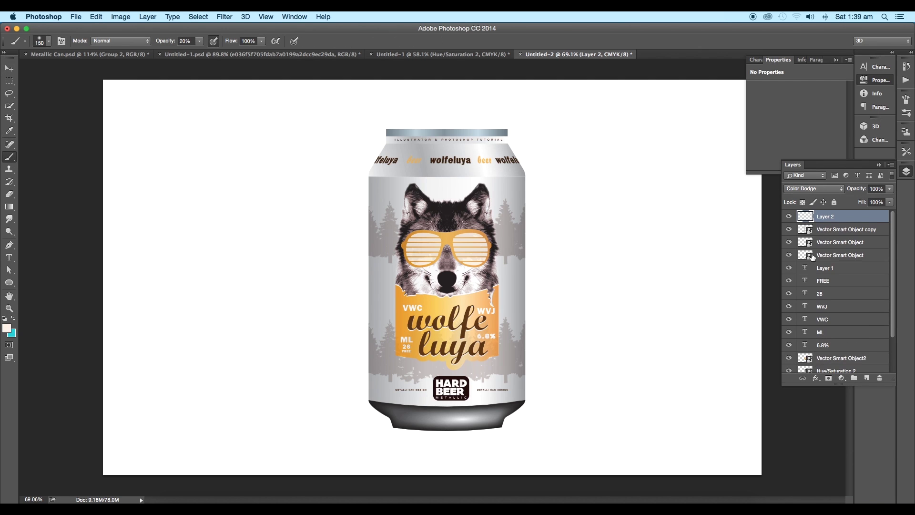
pyautogui.keyDown('super'); pyautogui.click(805, 230); pyautogui.keyUp('super')
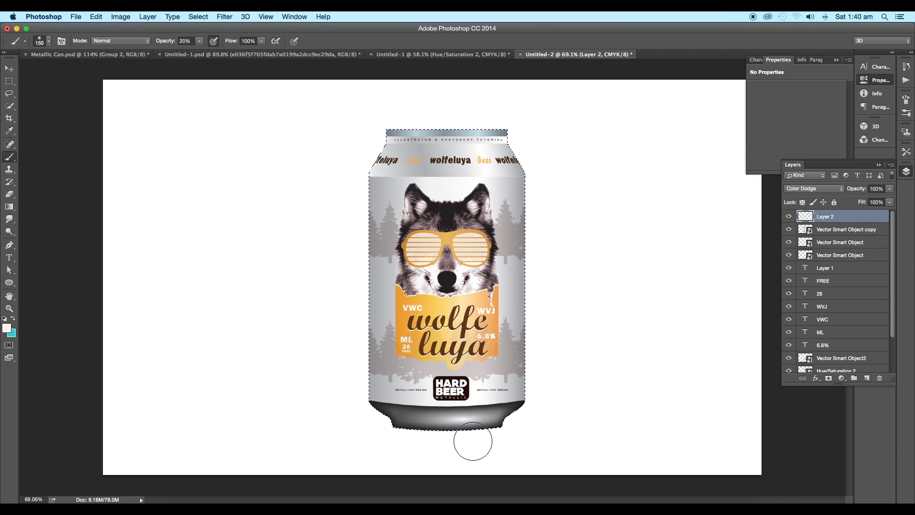
# Step: Brush near-white highlights over the can on the Color Dodge layer, finishing at 20% opacity
pyautogui.moveTo(471, 439); pyautogui.dragTo(475, 443)
pyautogui.press('3')
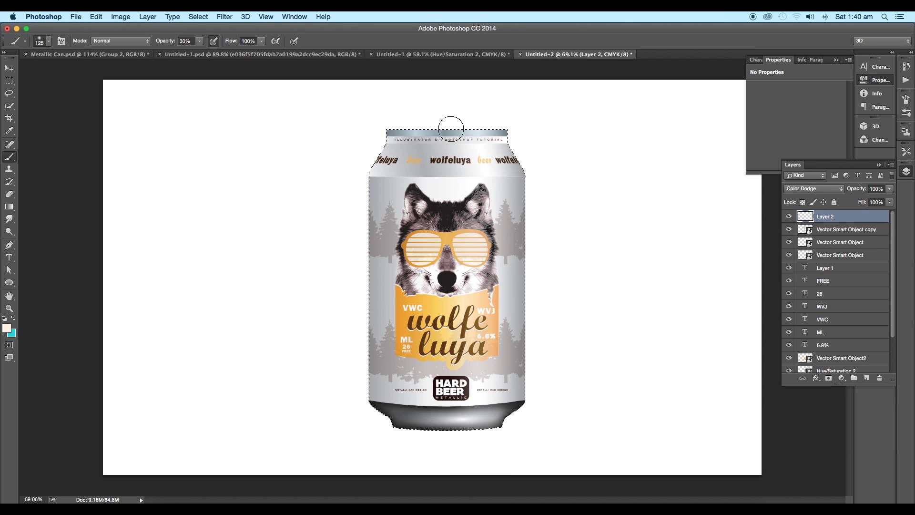
pyautogui.press('2')
pyautogui.press(']')
pyautogui.press(']')
pyautogui.moveTo(438, 422); pyautogui.dragTo(436, 439)
pyautogui.press('v')
pyautogui.click(443, 441)
pyautogui.scroll(-5, 484, 390)
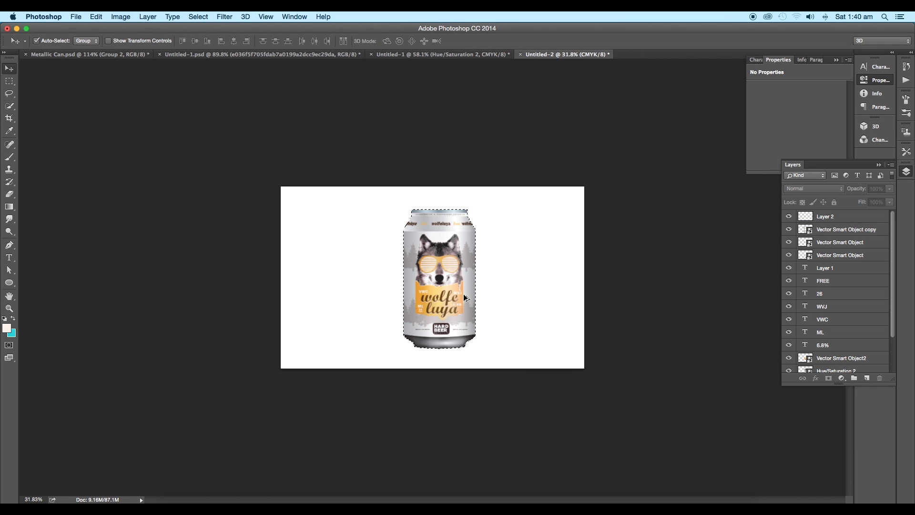
pyautogui.scroll(8, 464, 294)
pyautogui.scroll(1, 463, 293)
# Step: Add a new layer above the highlight layer and sample the grey of the can's rim as the Brush colour
pyautogui.click(827, 220)
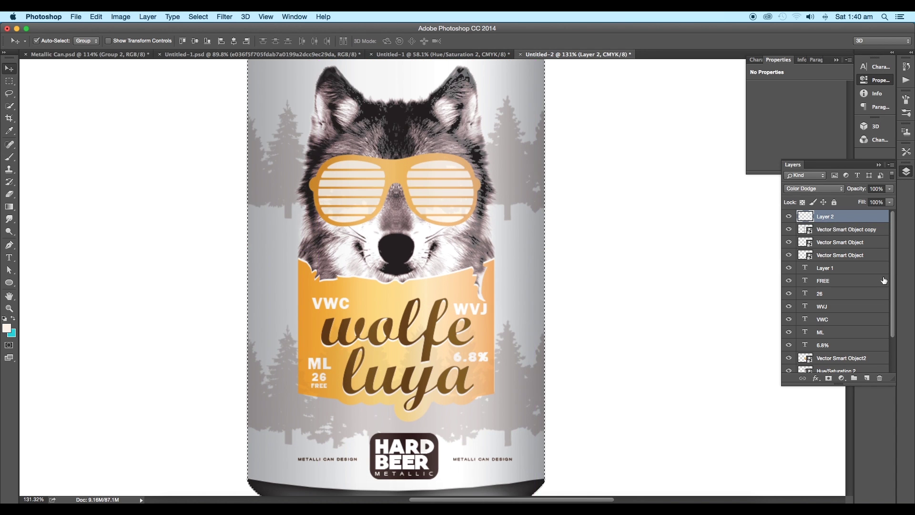
pyautogui.click(866, 378)
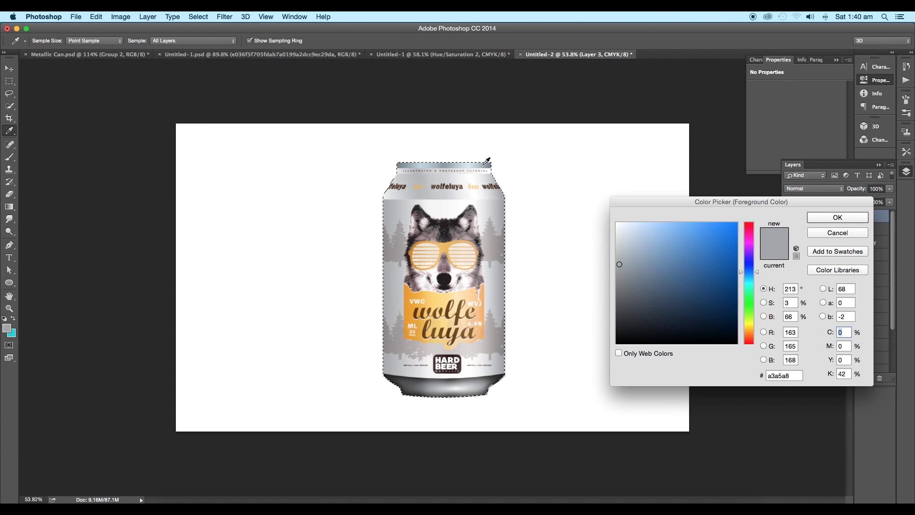
pyautogui.click(486, 164)
pyautogui.click(821, 221)
pyautogui.press('b')
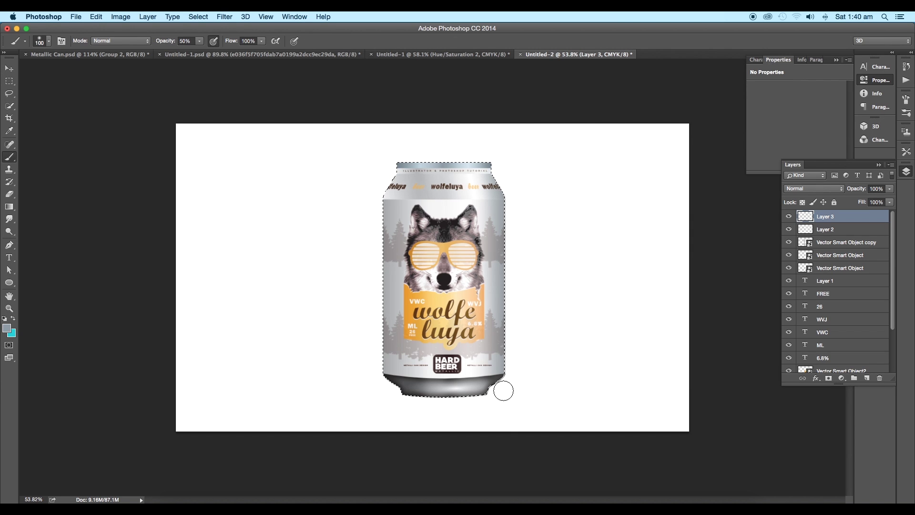
# Step: Try a grey shading stroke down the can's right edge at 50% opacity
pyautogui.press(']')
pyautogui.moveTo(504, 153); pyautogui.dragTo(509, 376)
pyautogui.press('super+z')
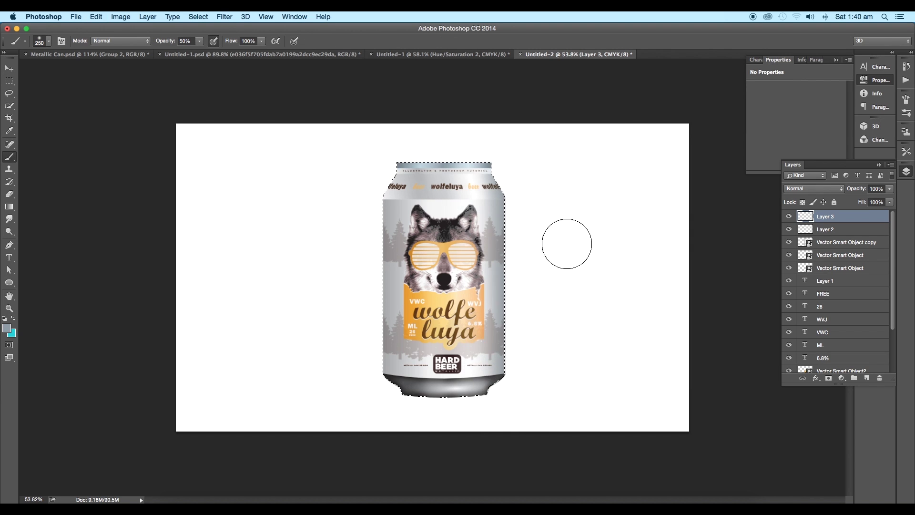
# Step: Set the new layer's blend mode to Multiply and paint grey shading along the can's left edge at 20% opacity
pyautogui.click(831, 190)
pyautogui.click(812, 220)
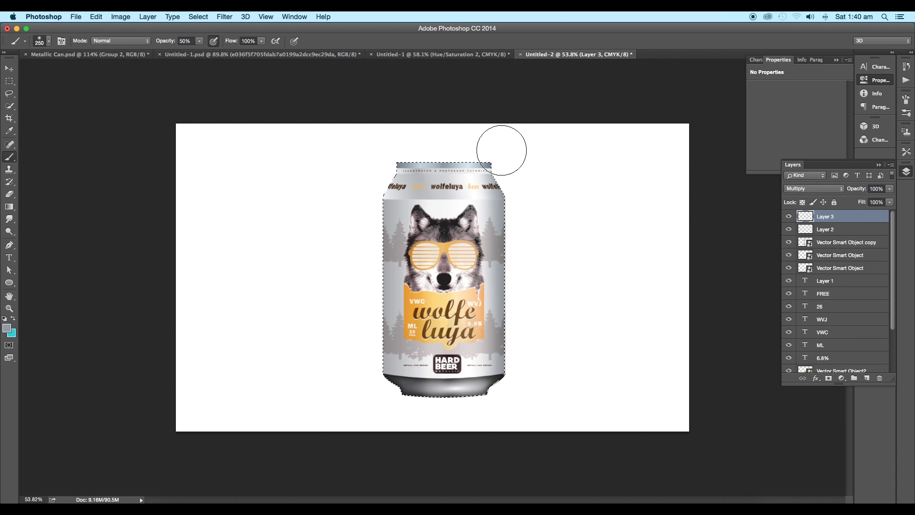
pyautogui.press('super+z')
pyautogui.press('2')
pyautogui.scroll(-5, 423, 373)
pyautogui.scroll(7, 423, 374)
pyautogui.moveTo(373, 183); pyautogui.dragTo(417, 465)
pyautogui.scroll(-3, 428, 333)
pyautogui.click(787, 216)
pyautogui.click(787, 216)
pyautogui.scroll(-4, 462, 295)
# Step: Paint narrow grey shading streaks down the left part of the can with a smaller brush at 22% opacity
pyautogui.press('[')
pyautogui.press('[')
pyautogui.press('[')
pyautogui.press('[')
pyautogui.press('[')
pyautogui.press('[')
pyautogui.moveTo(452, 155); pyautogui.dragTo(432, 145)
pyautogui.press('1')
pyautogui.press('[')
pyautogui.press('[')
pyautogui.press('[')
pyautogui.press('[')
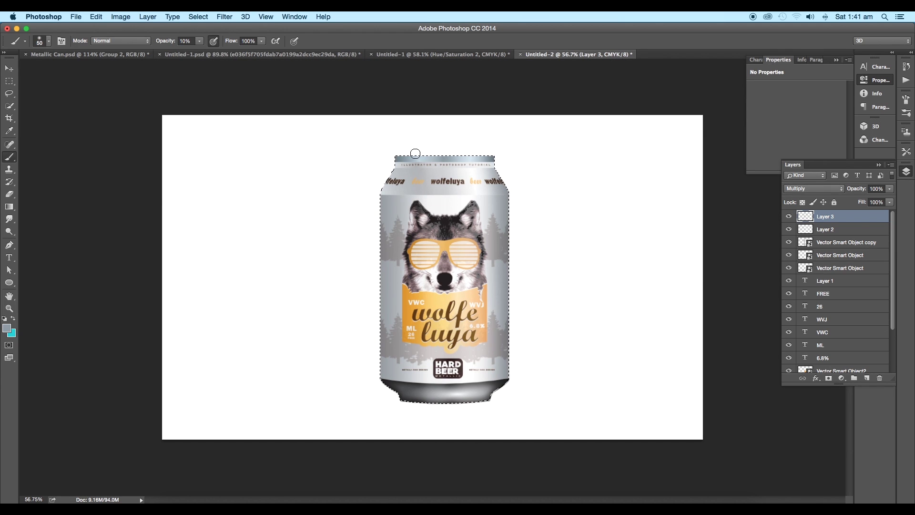
pyautogui.moveTo(420, 146); pyautogui.dragTo(423, 410)
pyautogui.press('super+z')
pyautogui.press('2')
pyautogui.press('2')
pyautogui.press(']')
pyautogui.press(']')
pyautogui.moveTo(408, 151); pyautogui.dragTo(413, 406)
pyautogui.moveTo(391, 181); pyautogui.dragTo(399, 404)
pyautogui.moveTo(395, 158); pyautogui.dragTo(397, 405)
pyautogui.scroll(5, 418, 241)
# Step: Lower the grey shading layer's fill to about 57%
pyautogui.press('v')
pyautogui.click(889, 202)
pyautogui.moveTo(890, 213)
pyautogui.mouseDown()
pyautogui.moveTo(864, 213)
pyautogui.moveTo(874, 213)
pyautogui.mouseUp()
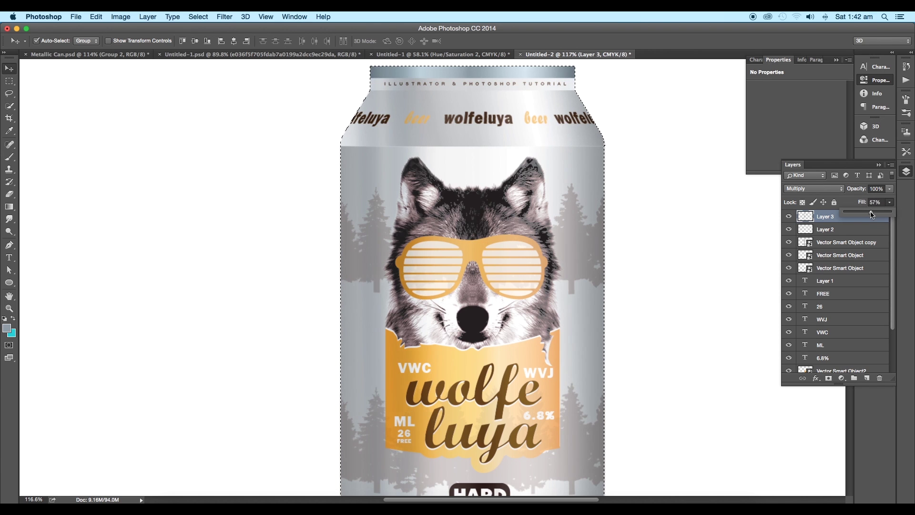
pyautogui.scroll(-3, 670, 313)
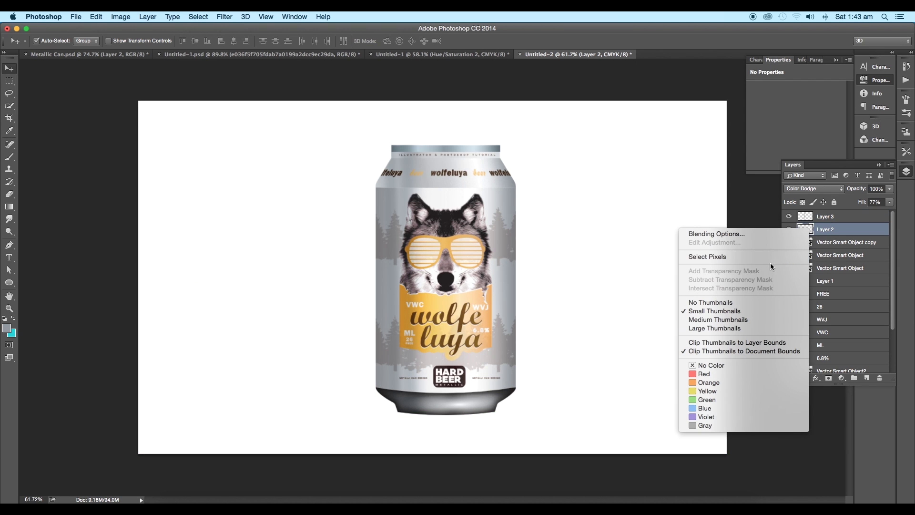
# Step: Convert the highlight layer and the shading layer to smart objects
pyautogui.click(855, 231)
pyautogui.rightClick(856, 230)
pyautogui.click(777, 211)
pyautogui.rightClick(850, 217)
pyautogui.click(809, 212)
# Step: Group all layers above the Background and move the grouped can towards the right of the canvas
pyautogui.scroll(-5, 838, 295)
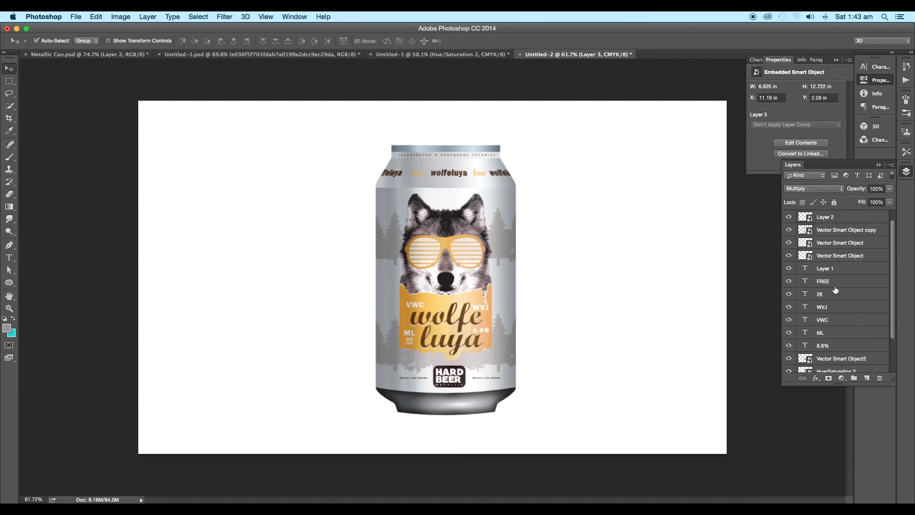
pyautogui.keyDown('shift'); pyautogui.click(847, 356); pyautogui.keyUp('shift')
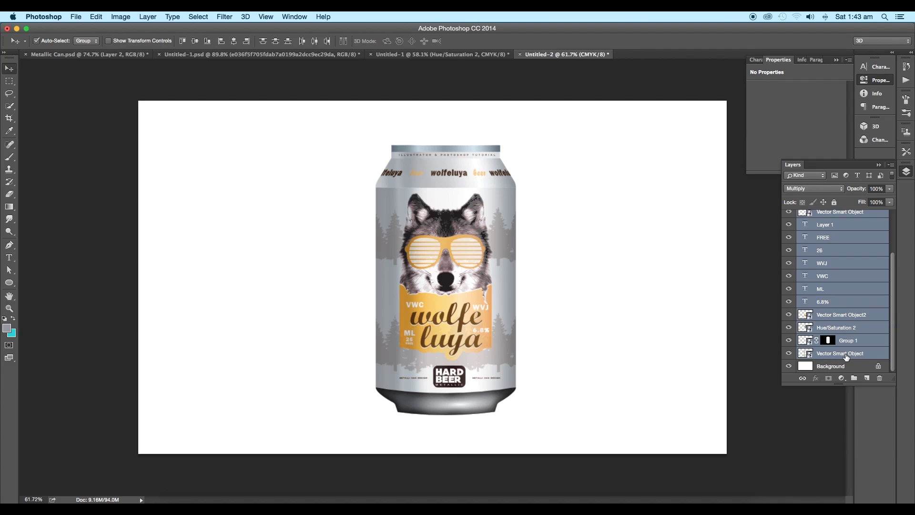
pyautogui.press('super+g')
pyautogui.moveTo(499, 279); pyautogui.dragTo(571, 279)
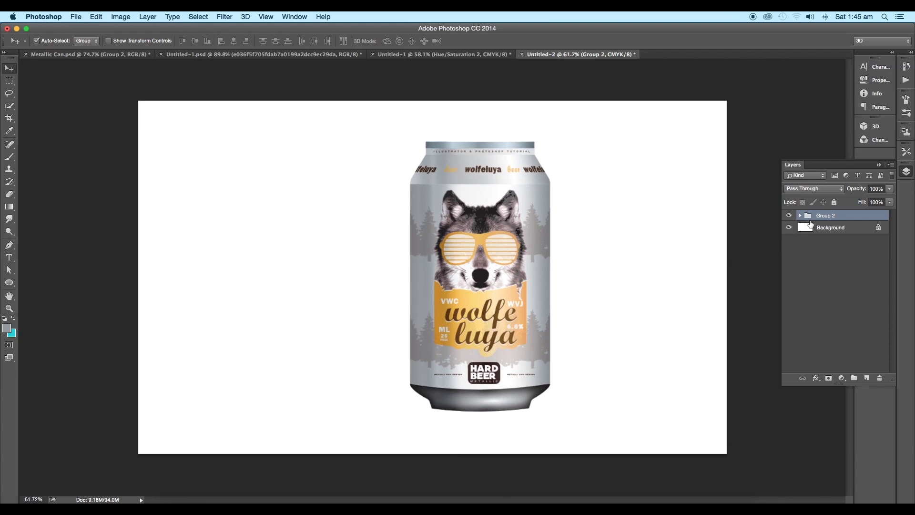
# Step: Duplicate the can group, move the copy to the left and enlarge it to fill the canvas height
pyautogui.moveTo(843, 216); pyautogui.dragTo(867, 378)
pyautogui.press('super+t')
pyautogui.moveTo(516, 257); pyautogui.dragTo(373, 257)
pyautogui.moveTo(408, 137); pyautogui.dragTo(460, 88)
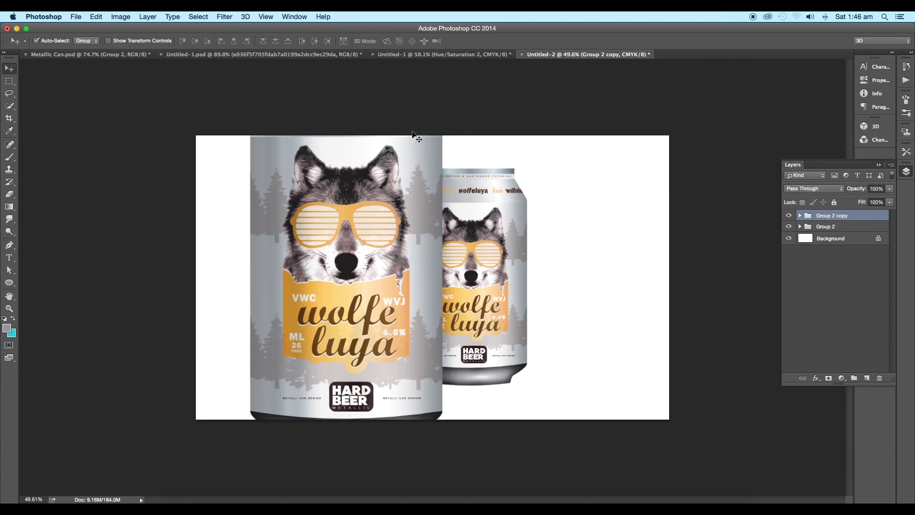
# Step: Adjust the front can's position, move the rear can further right and scale it up slightly
pyautogui.moveTo(385, 248)
pyautogui.mouseDown()
pyautogui.moveTo(380, 261)
pyautogui.moveTo(381, 252)
pyautogui.mouseUp()
pyautogui.moveTo(477, 271)
pyautogui.mouseDown()
pyautogui.moveTo(494, 266)
pyautogui.moveTo(492, 274)
pyautogui.mouseUp()
pyautogui.press('super+t')
pyautogui.moveTo(542, 172); pyautogui.dragTo(551, 159)
pyautogui.press('Return')
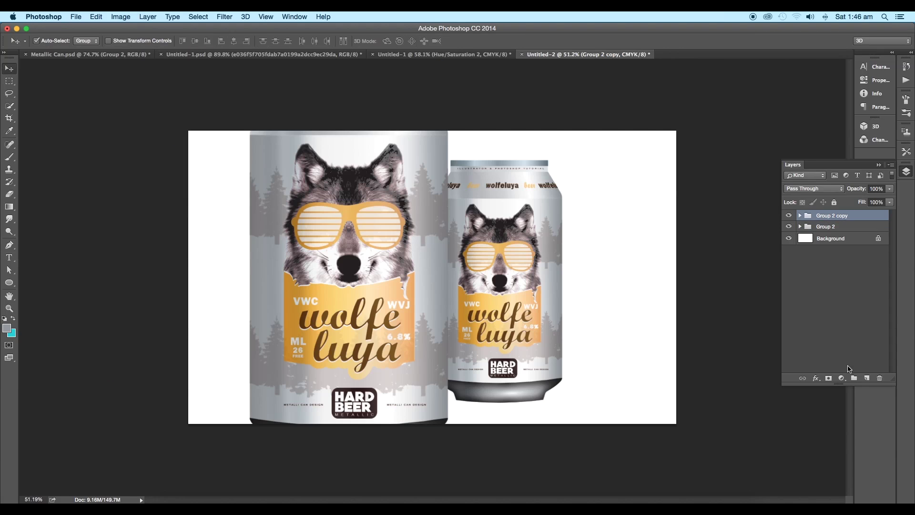
# Step: Add a Color Balance adjustment on top with midtones at Cyan-Red +16, Magenta-Green -47 and Yellow-Blue -26
pyautogui.click(841, 378)
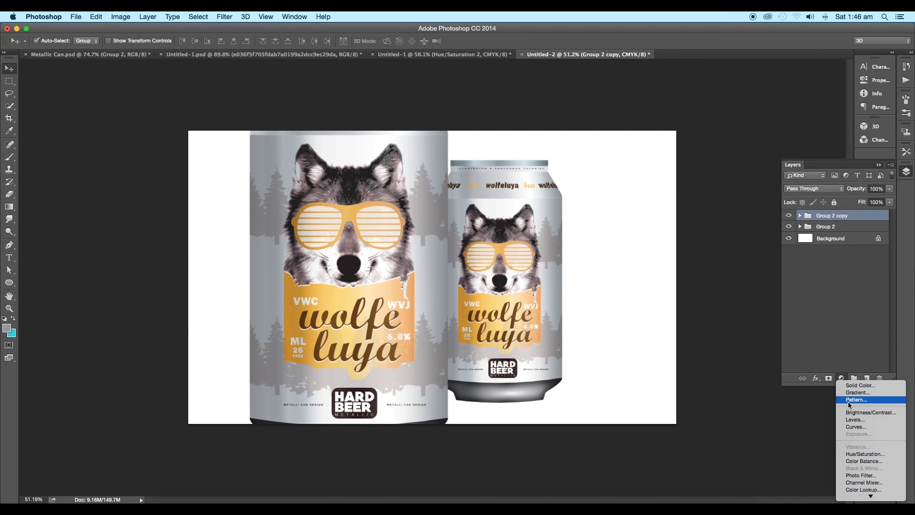
pyautogui.click(863, 447)
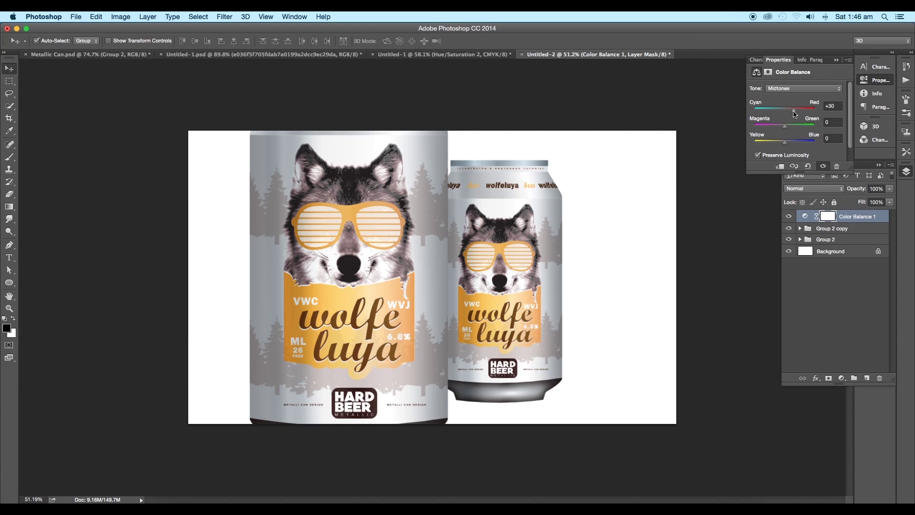
pyautogui.scroll(3, 433, 308)
pyautogui.moveTo(784, 126); pyautogui.dragTo(807, 126)
pyautogui.moveTo(780, 110)
pyautogui.mouseDown()
pyautogui.moveTo(793, 111)
pyautogui.moveTo(768, 110)
pyautogui.moveTo(777, 110)
pyautogui.mouseUp()
pyautogui.scroll(-7, 574, 258)
pyautogui.moveTo(801, 143); pyautogui.dragTo(770, 126)
pyautogui.scroll(3, 574, 258)
pyautogui.scroll(5, 432, 277)
pyautogui.scroll(-4, 510, 278)
pyautogui.scroll(3, 528, 299)
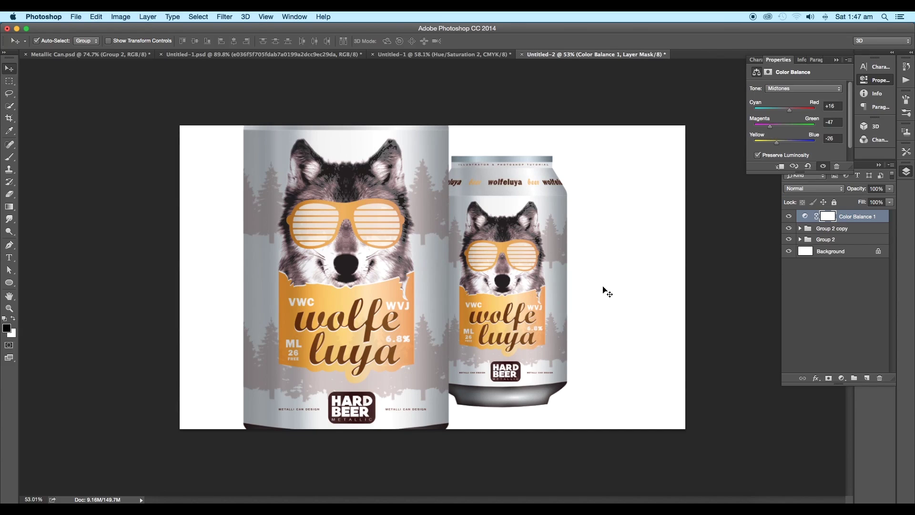
# Step: Convert the rear can's group to a smart object
pyautogui.click(815, 263)
pyautogui.click(788, 239)
pyautogui.click(789, 239)
pyautogui.rightClick(857, 243)
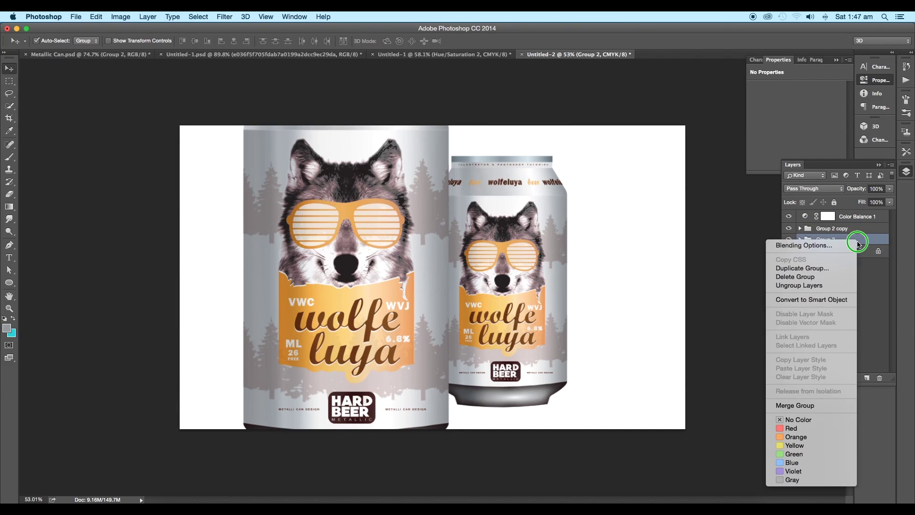
pyautogui.click(821, 300)
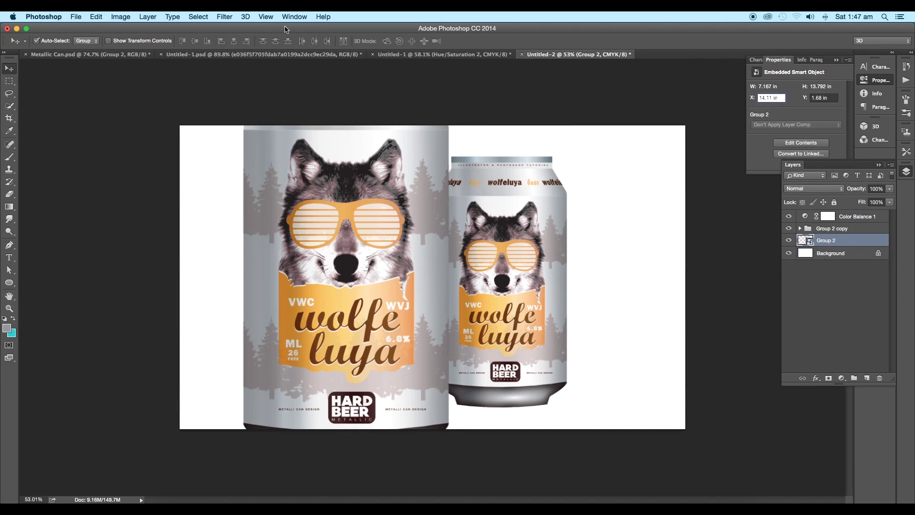
# Step: Apply a Tilt-Shift blur to the rear can, with a vertical focus band over the front can so blur increases rightward
pyautogui.click(233, 19)
pyautogui.moveTo(260, 124)
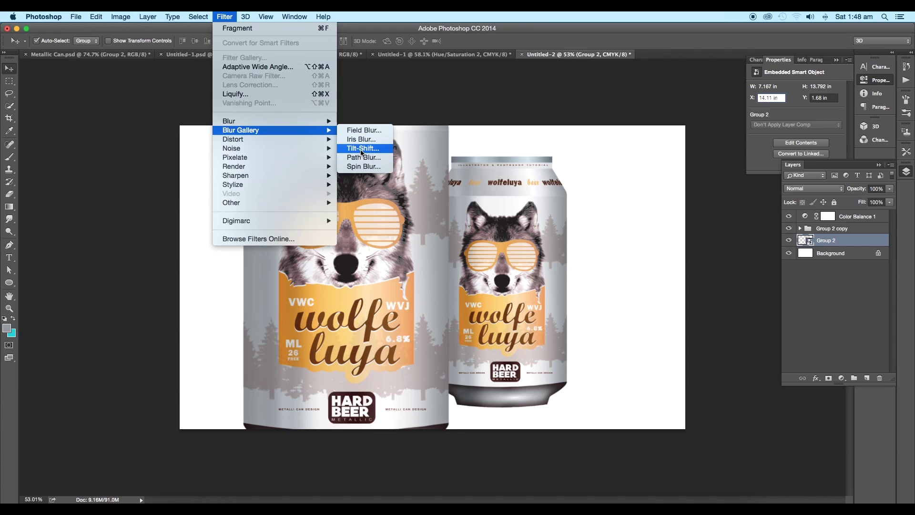
pyautogui.click(359, 148)
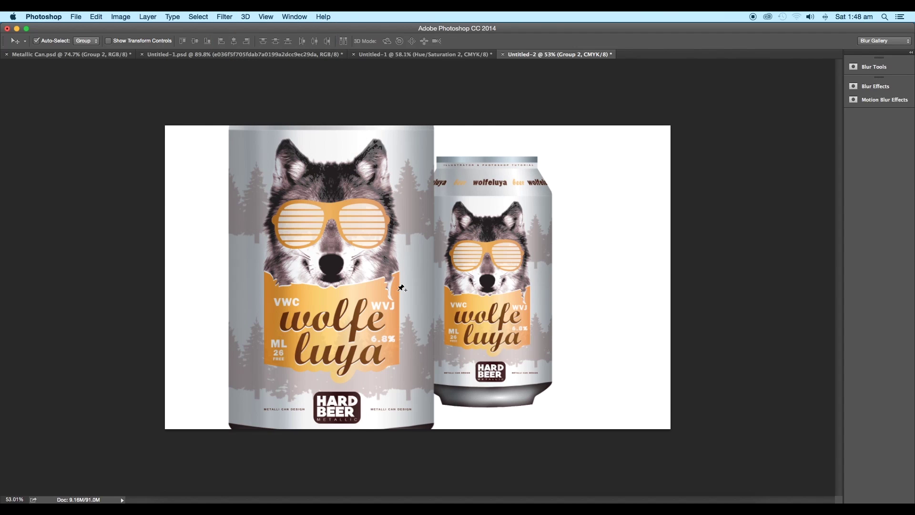
pyautogui.moveTo(422, 243); pyautogui.dragTo(278, 244)
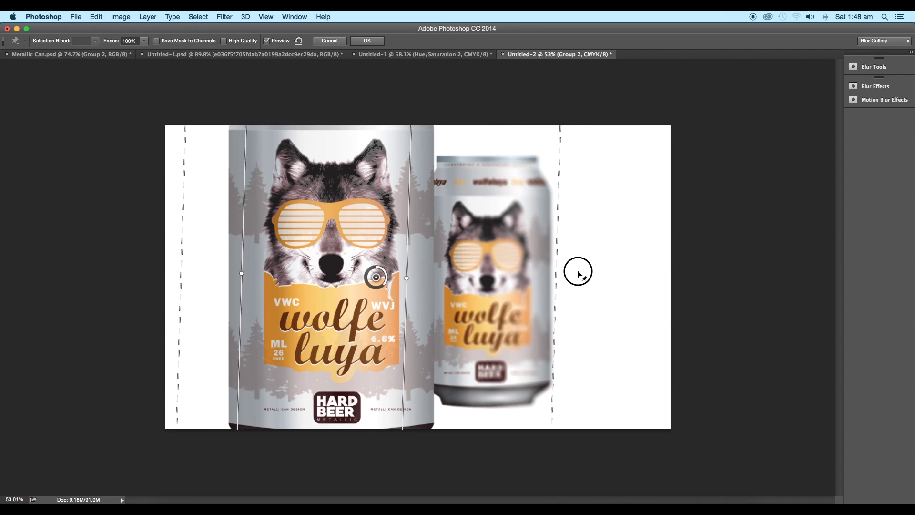
pyautogui.moveTo(578, 267); pyautogui.dragTo(596, 267)
pyautogui.moveTo(406, 280); pyautogui.dragTo(432, 277)
pyautogui.moveTo(378, 280)
pyautogui.mouseDown()
pyautogui.moveTo(383, 288)
pyautogui.moveTo(372, 287)
pyautogui.moveTo(386, 294)
pyautogui.mouseUp()
pyautogui.click(420, 241)
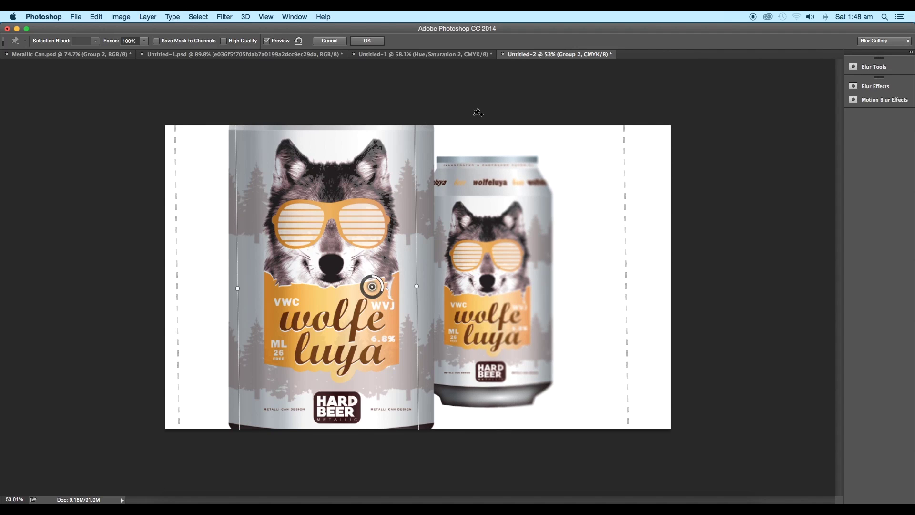
pyautogui.click(368, 41)
# Step: Add a Multiply layer above the rear can and load that can's silhouette as a selection for the Brush
pyautogui.click(866, 376)
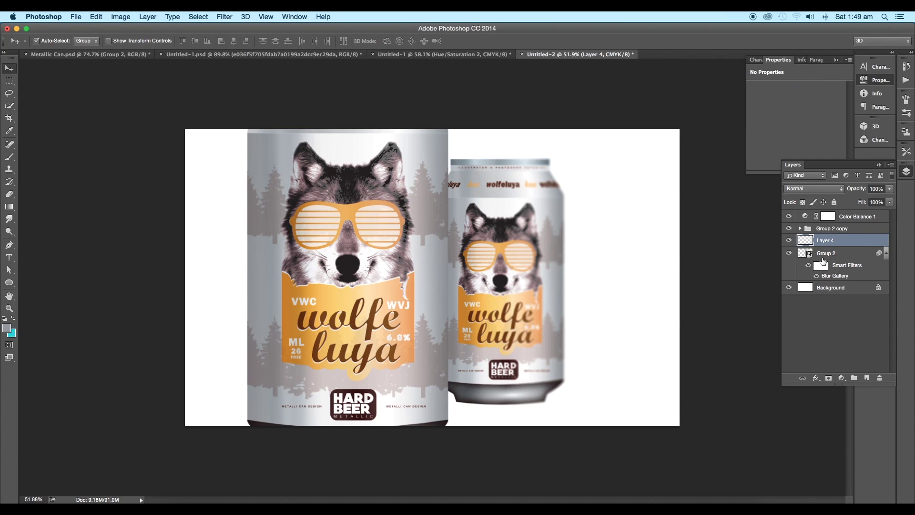
pyautogui.click(812, 189)
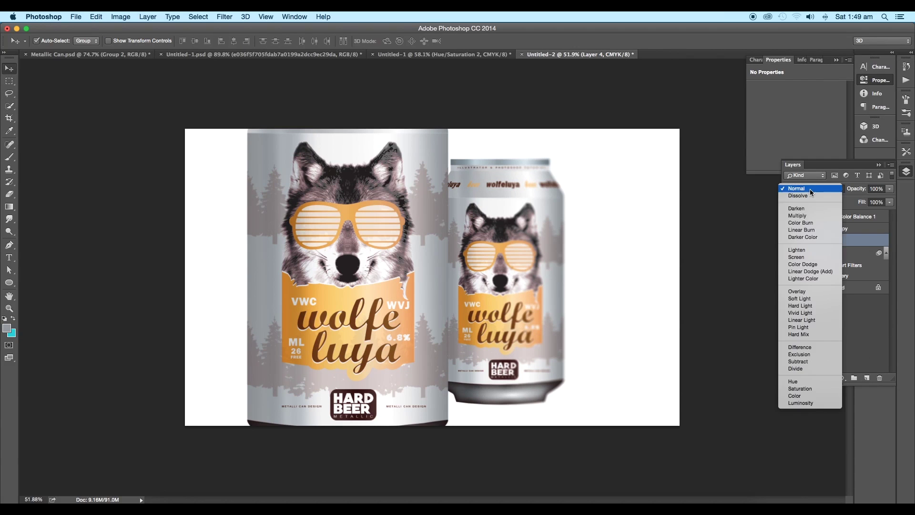
pyautogui.click(810, 218)
pyautogui.keyDown('super'); pyautogui.click(805, 253); pyautogui.keyUp('super')
pyautogui.press('b')
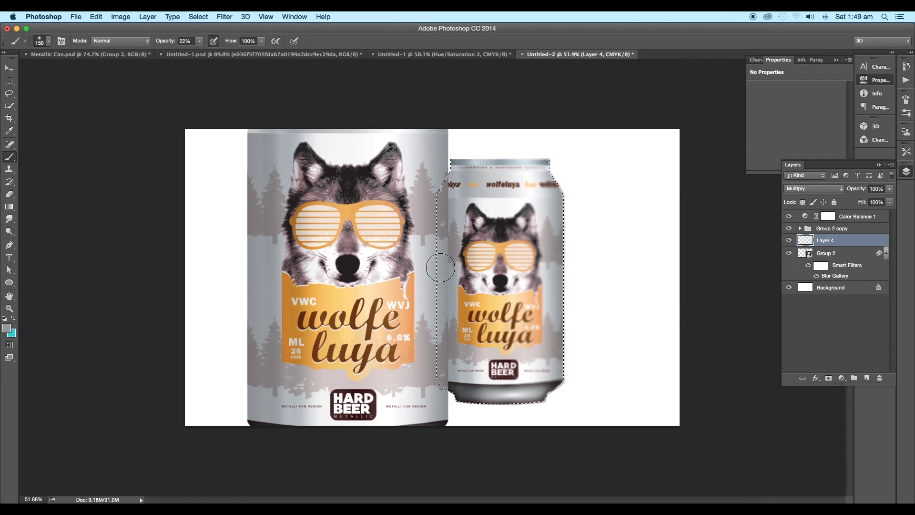
# Step: Paint grey shading down the rear can's left edge with a larger brush, raising the opacity to 40%
pyautogui.moveTo(439, 360); pyautogui.dragTo(442, 412)
pyautogui.press(']')
pyautogui.press(']')
pyautogui.press(']')
pyautogui.press(']')
pyautogui.press('4')
pyautogui.moveTo(437, 188); pyautogui.dragTo(426, 444)
pyautogui.moveTo(434, 170)
pyautogui.mouseDown()
pyautogui.moveTo(439, 458)
pyautogui.moveTo(441, 137)
pyautogui.moveTo(426, 443)
pyautogui.mouseUp()
# Step: Shade the rear can's right edge and left part at 60% opacity and clear the selection
pyautogui.moveTo(562, 160); pyautogui.dragTo(575, 450)
pyautogui.press('super+z')
pyautogui.press('6')
pyautogui.moveTo(580, 219); pyautogui.dragTo(556, 425)
pyautogui.moveTo(454, 140); pyautogui.dragTo(460, 474)
pyautogui.press('v')
pyautogui.press('super+d')
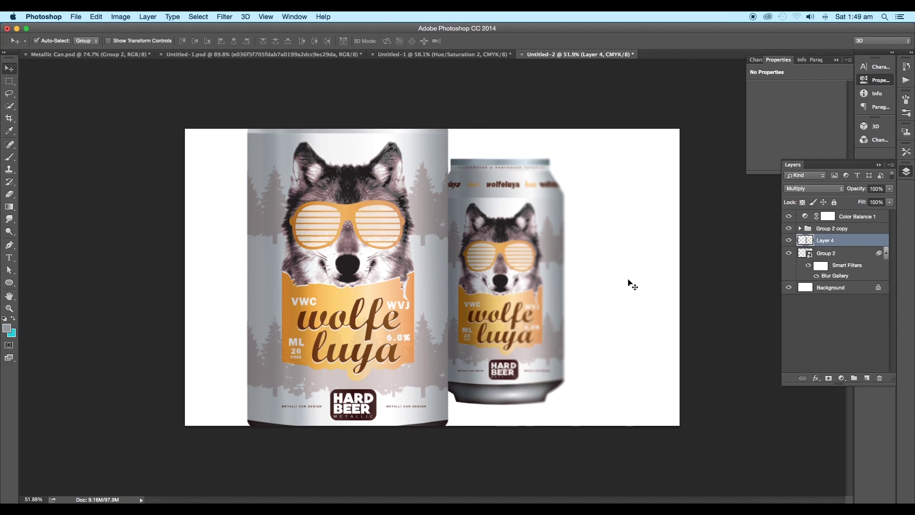
# Step: Erase a spot of shading near the lower right of the rear can
pyautogui.scroll(5, 528, 247)
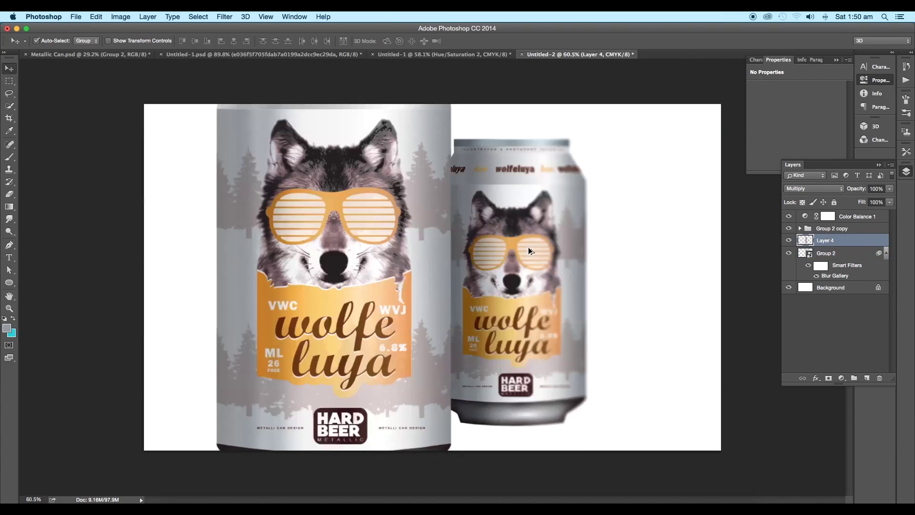
pyautogui.press('e')
pyautogui.click(554, 358)
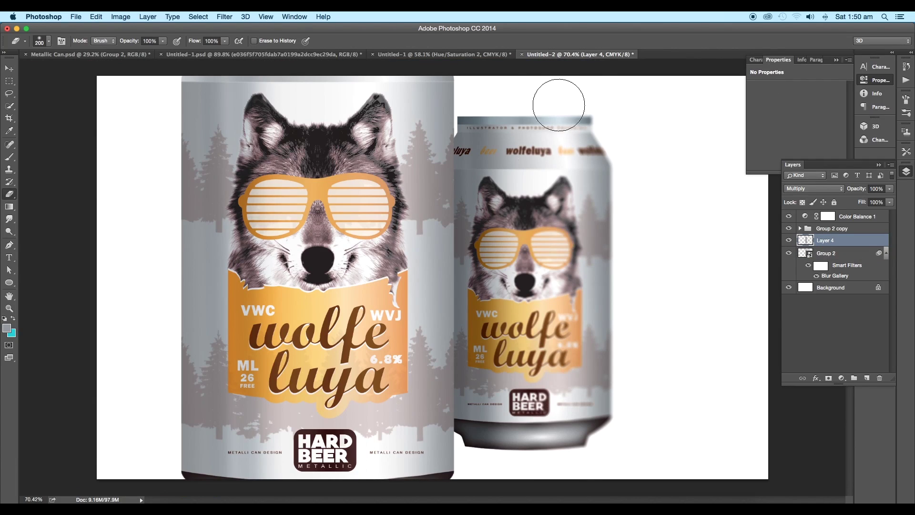
pyautogui.scroll(-10, 549, 447)
pyautogui.scroll(8, 545, 349)
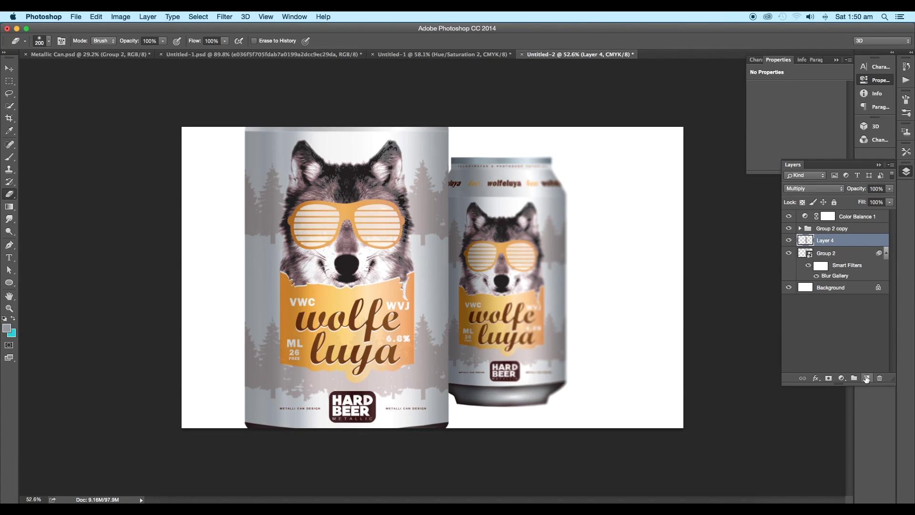
# Step: Add a new layer above the rear can's shading, set it to Color Dodge and choose white for the Brush
pyautogui.click(866, 378)
pyautogui.click(827, 189)
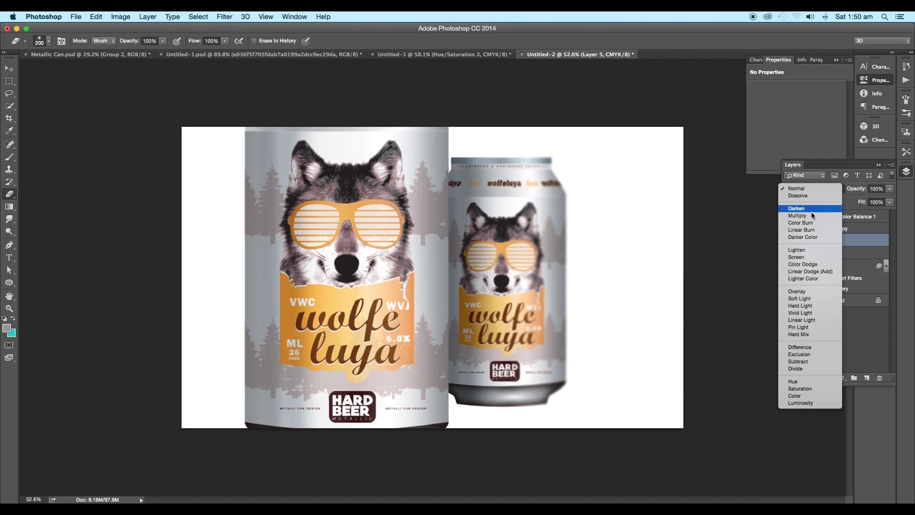
pyautogui.click(802, 264)
pyautogui.press('b')
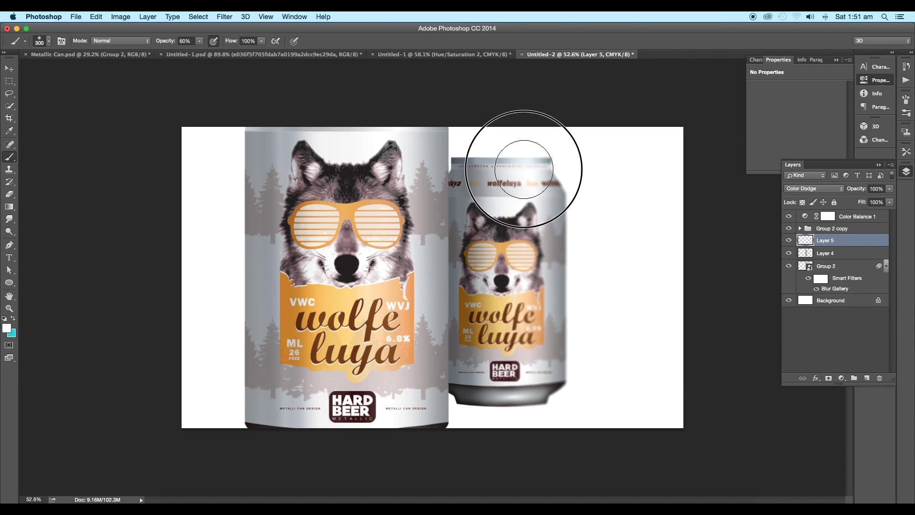
# Step: Try straight highlight strokes down the rear can, first in white and again in a yellow-orange sampled from the label
pyautogui.keyDown('shift'); pyautogui.click(529, 414); pyautogui.keyUp('shift')
pyautogui.press('super+z')
pyautogui.keyDown('alt'); pyautogui.click(355, 295); pyautogui.keyUp('alt')
pyautogui.click(531, 148)
pyautogui.keyDown('shift'); pyautogui.click(516, 443); pyautogui.keyUp('shift')
pyautogui.press('super+z')
# Step: Try a yellow-orange highlight on the rear can with a larger brush at 10% opacity and discard the Color Dodge layer
pyautogui.press(']')
pyautogui.press(']')
pyautogui.press(']')
pyautogui.press(']')
pyautogui.press(']')
pyautogui.press('1')
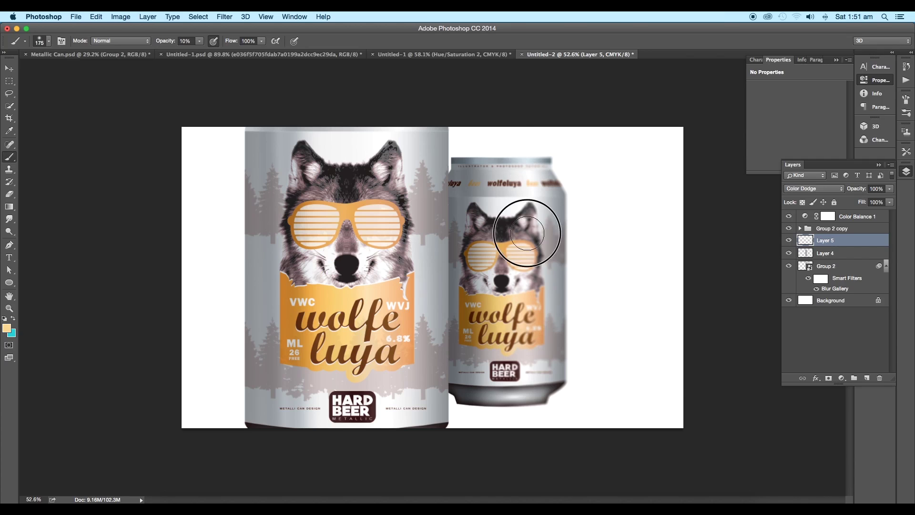
pyautogui.scroll(-5, 538, 411)
pyautogui.moveTo(527, 233)
pyautogui.mouseDown()
pyautogui.moveTo(533, 409)
pyautogui.moveTo(563, 92)
pyautogui.mouseUp()
pyautogui.press('super+0')
pyautogui.scroll(-5, 590, 303)
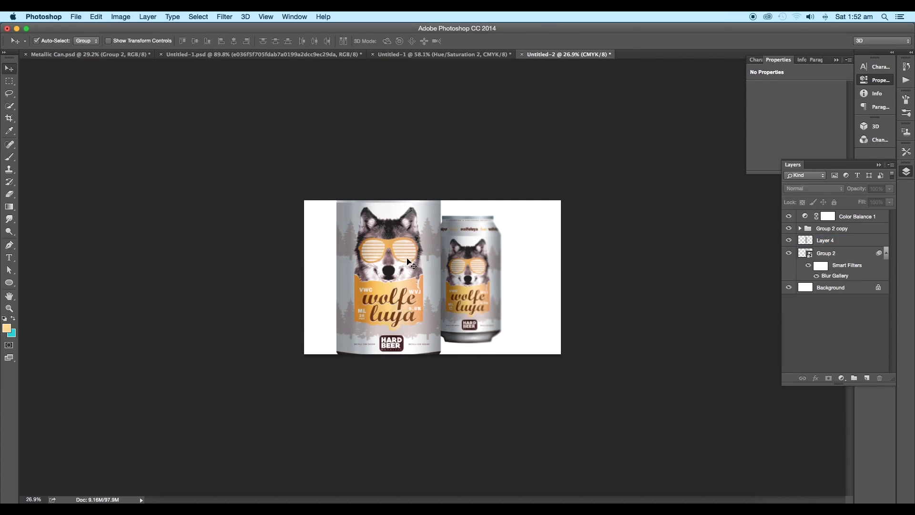
# Step: Add a layer above the background and fill a full-width floor strip behind the cans' lower part with grey-blue sampled from the rear can's rim
pyautogui.click(401, 280)
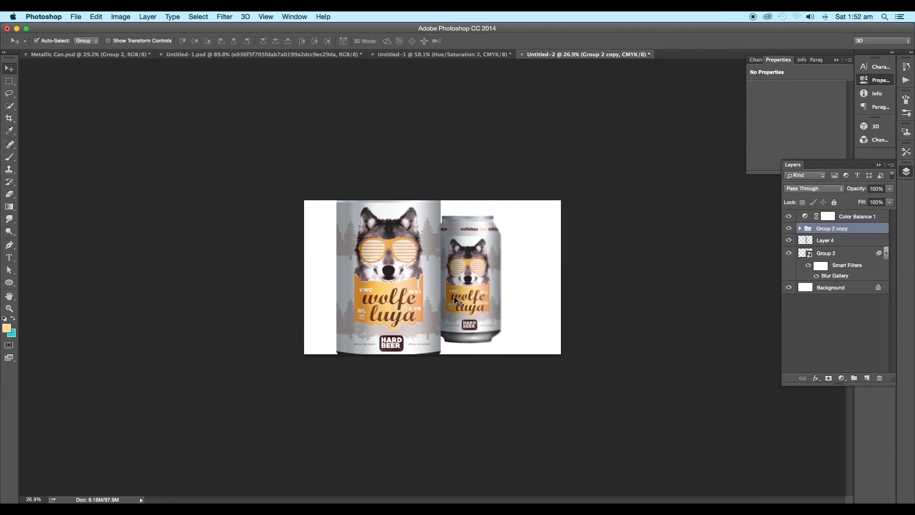
pyautogui.click(805, 287)
pyautogui.click(867, 377)
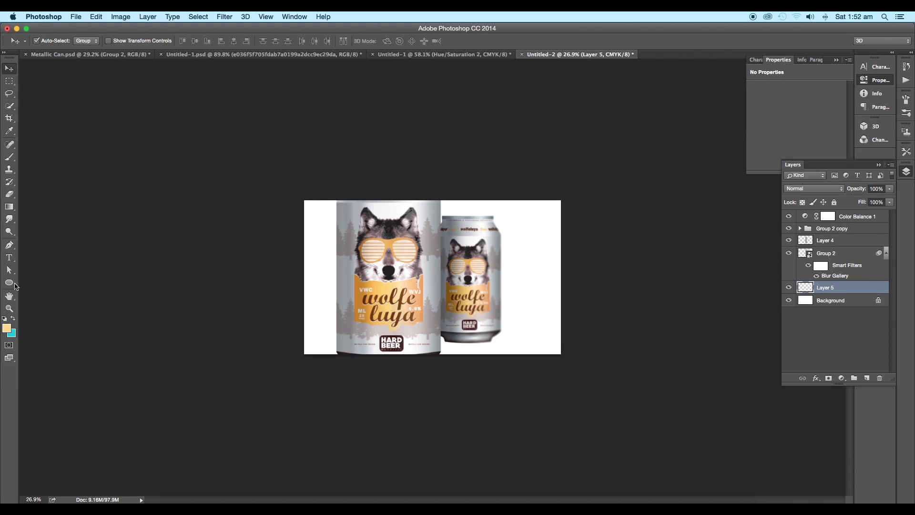
pyautogui.click(13, 84)
pyautogui.moveTo(295, 318); pyautogui.dragTo(620, 378)
pyautogui.scroll(5, 548, 261)
pyautogui.press('i')
pyautogui.click(534, 170)
pyautogui.hotkey('alt', 'BackSpace')
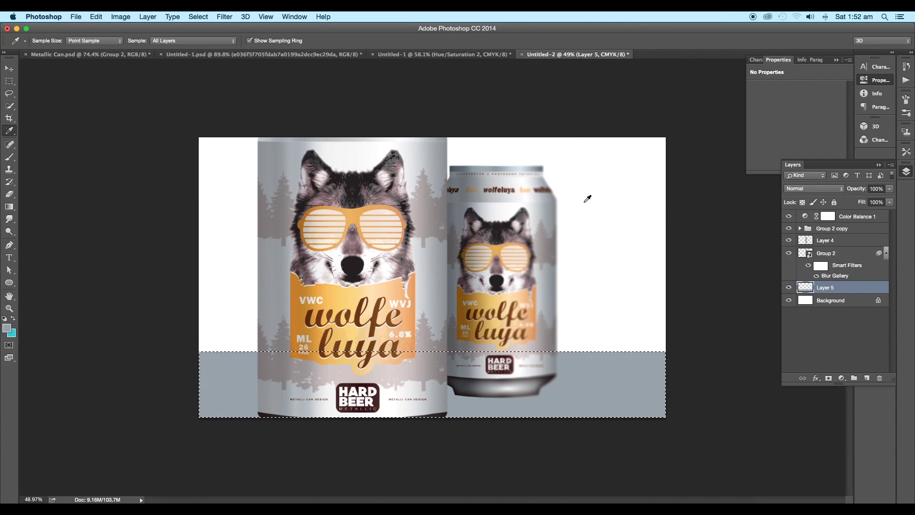
pyautogui.press('super+d')
# Step: Lower the floor strip's fill to 11% and apply uniform monochromatic Add Noise at 28.33%
pyautogui.click(889, 202)
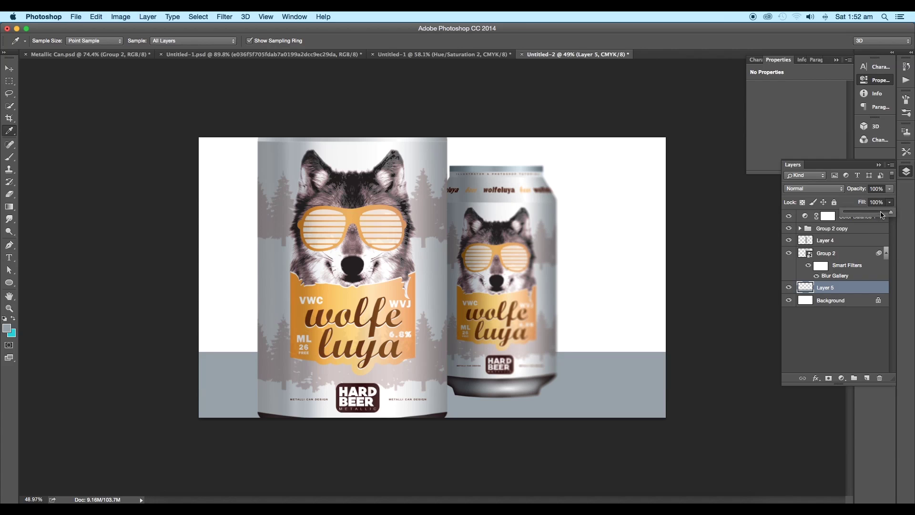
pyautogui.click(854, 213)
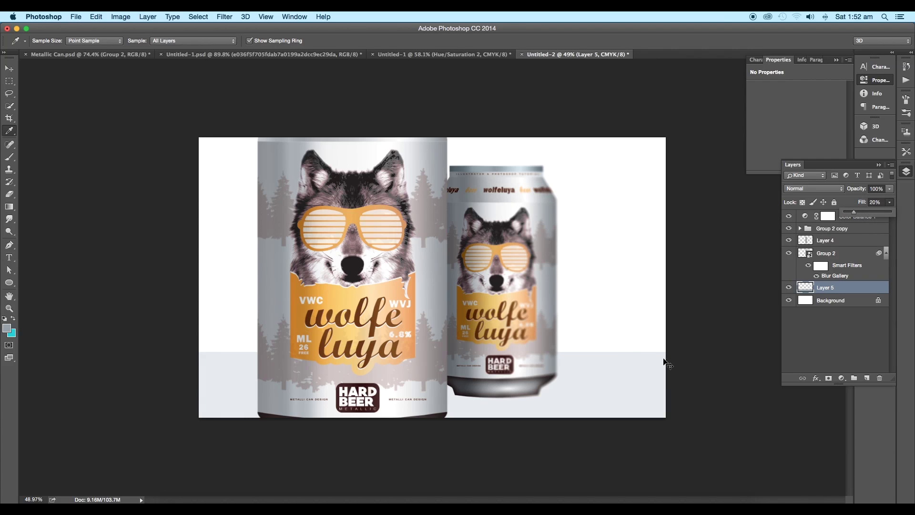
pyautogui.click(225, 17)
pyautogui.moveTo(275, 151)
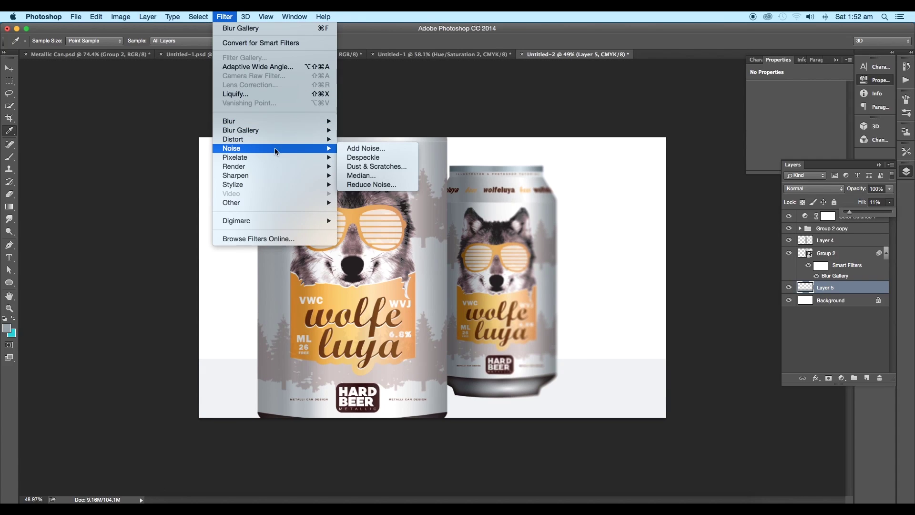
pyautogui.click(367, 148)
pyautogui.moveTo(326, 227); pyautogui.dragTo(326, 228)
pyautogui.click(434, 98)
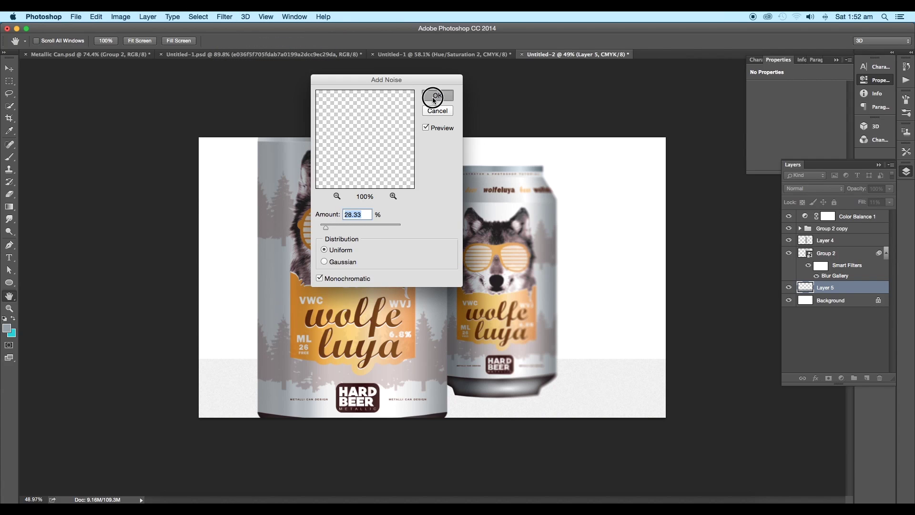
# Step: Open the blurred rear can's smart object contents and extend the canvas below the can's base with the Crop tool
pyautogui.press('v')
pyautogui.click(537, 306)
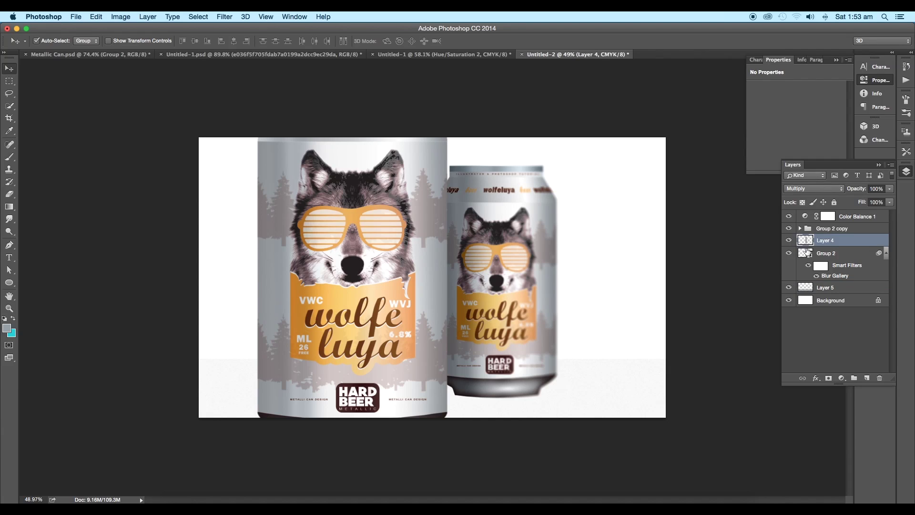
pyautogui.doubleClick(806, 253)
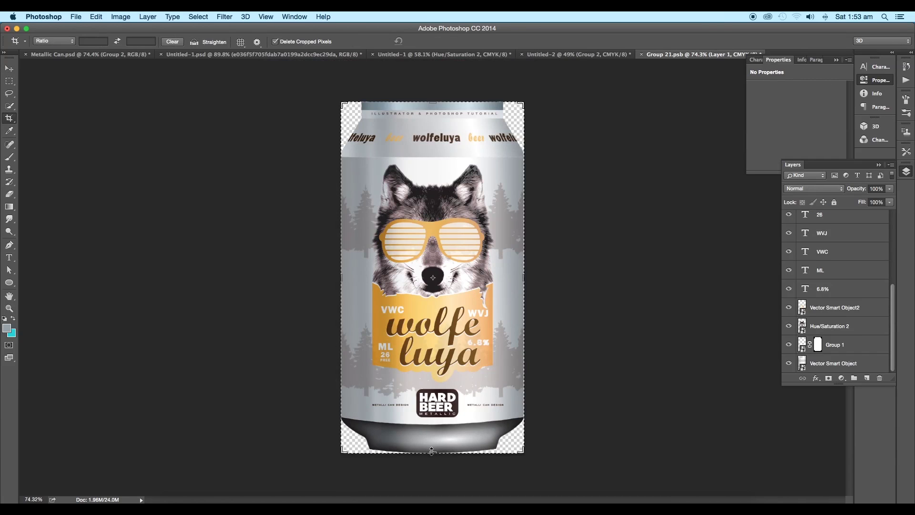
pyautogui.moveTo(432, 452); pyautogui.dragTo(436, 467)
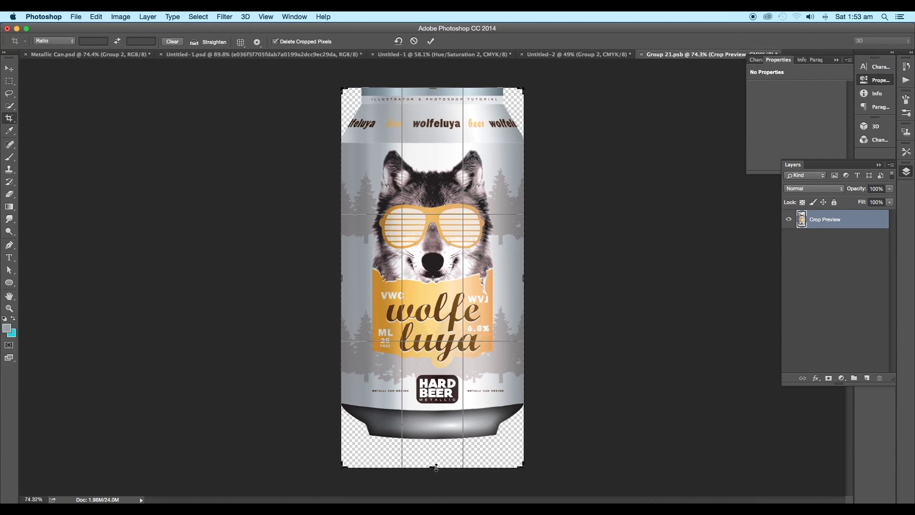
pyautogui.press('Return')
pyautogui.press('v')
# Step: Add a white backing layer and an empty layer above it, both beneath the can artwork
pyautogui.moveTo(839, 369); pyautogui.dragTo(870, 383)
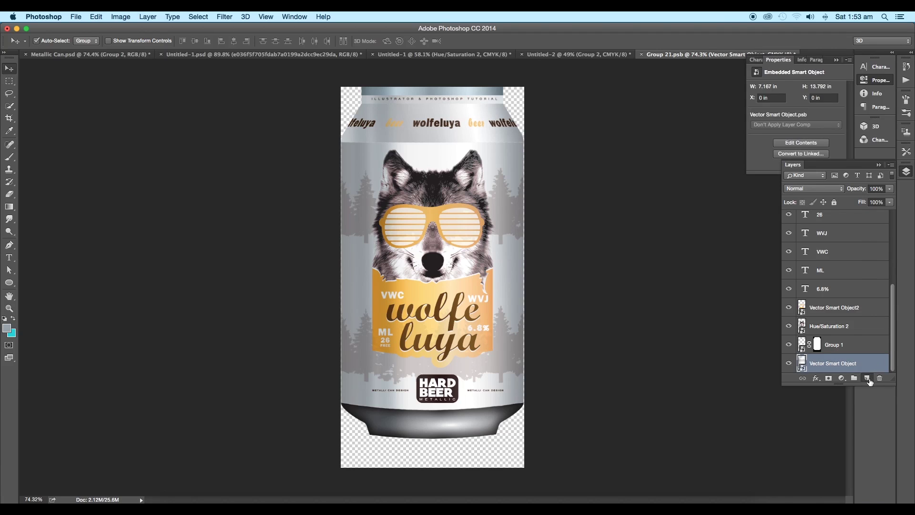
pyautogui.click(867, 378)
pyautogui.moveTo(854, 349); pyautogui.dragTo(856, 370)
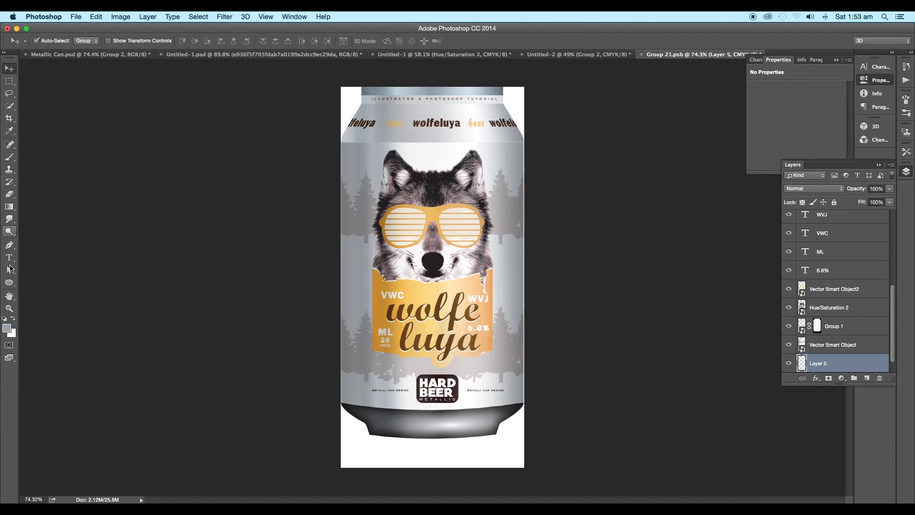
# Step: Draw a flat ellipse about 393 by 22 px under the can's base and fill it with a very dark swatch
pyautogui.click(9, 282)
pyautogui.moveTo(432, 438); pyautogui.dragTo(502, 442)
pyautogui.click(86, 41)
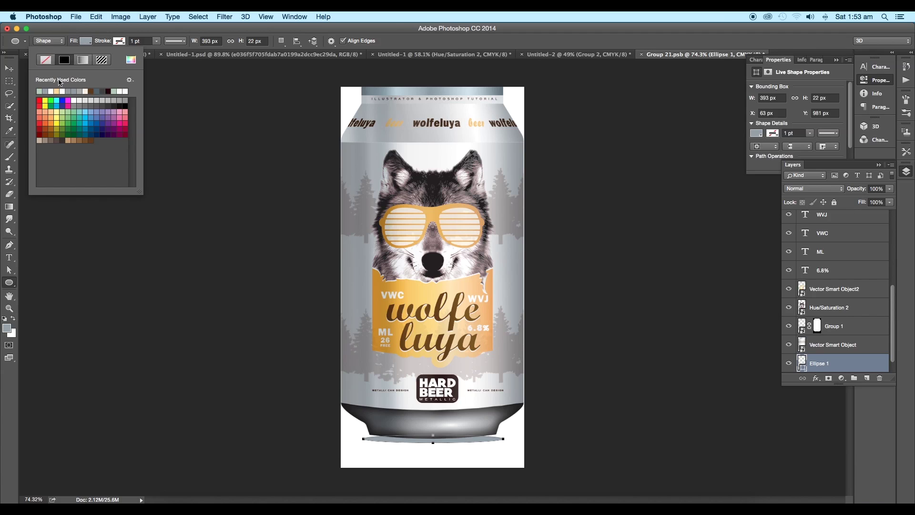
pyautogui.click(112, 92)
pyautogui.press('Return')
pyautogui.press('v')
# Step: Rasterize the ellipse shadow and apply a Gaussian Blur with a 7.6-pixel radius
pyautogui.click(225, 17)
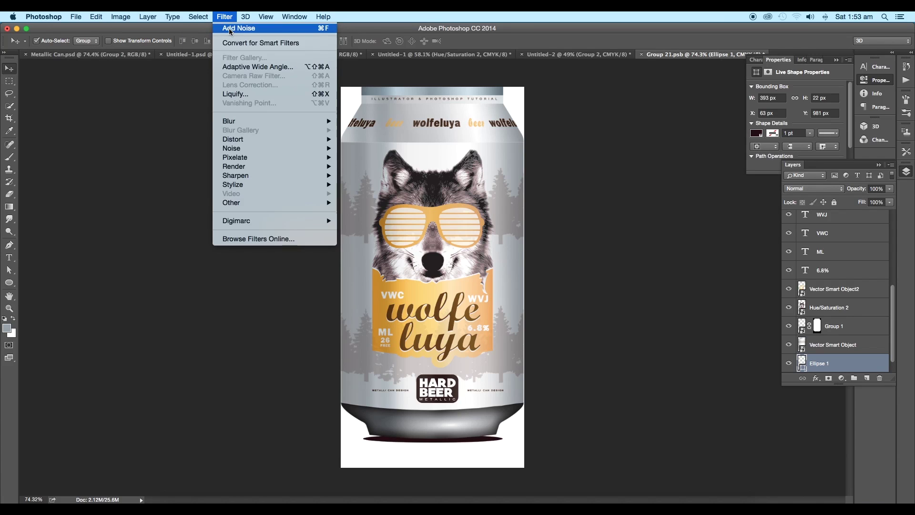
pyautogui.moveTo(242, 140)
pyautogui.moveTo(258, 121)
pyautogui.click(359, 158)
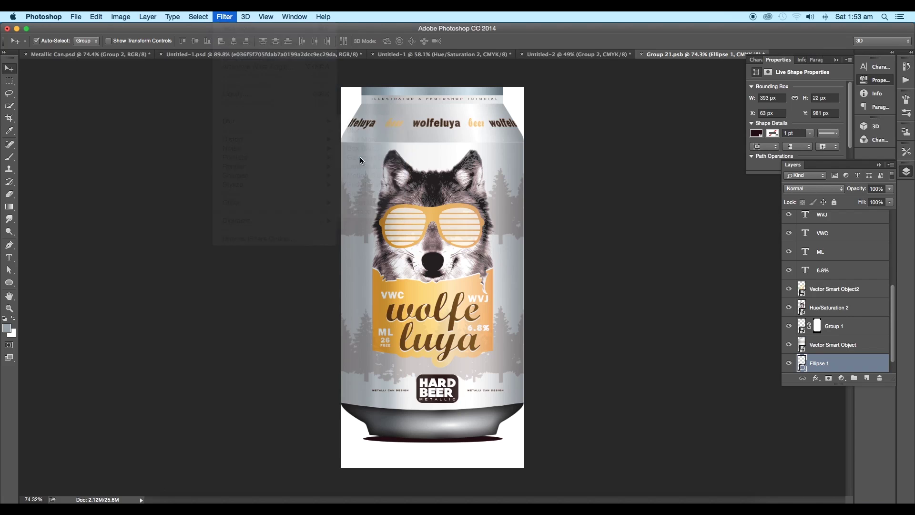
pyautogui.click(540, 185)
pyautogui.moveTo(424, 343); pyautogui.dragTo(429, 347)
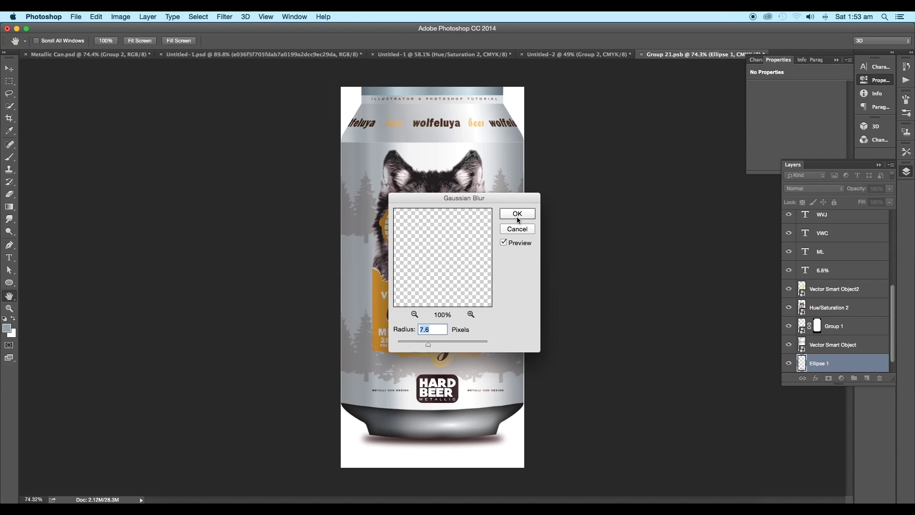
pyautogui.click(517, 217)
# Step: Convert the blurred ellipse to a smart object and warp it so the shadow curves along the can's base
pyautogui.scroll(9, 444, 443)
pyautogui.rightClick(837, 363)
pyautogui.click(600, 338)
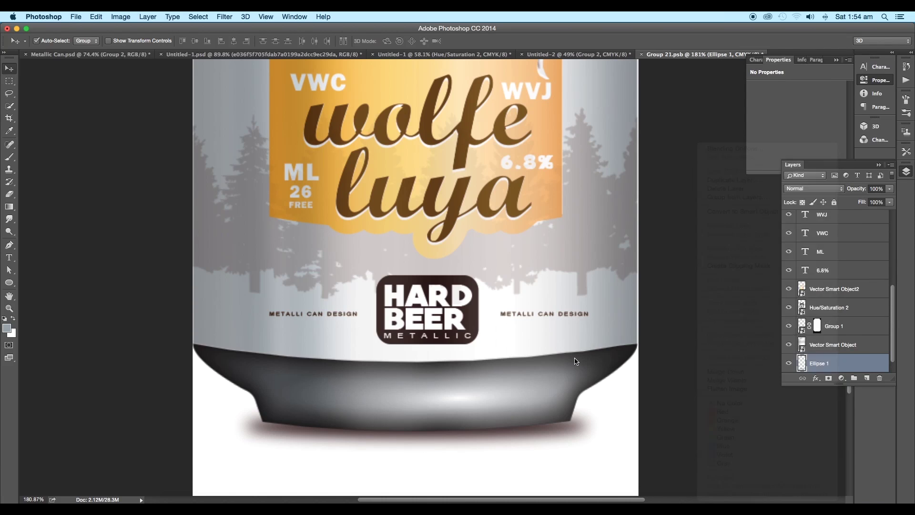
pyautogui.hotkey('ctrl', 't')
pyautogui.rightClick(476, 402)
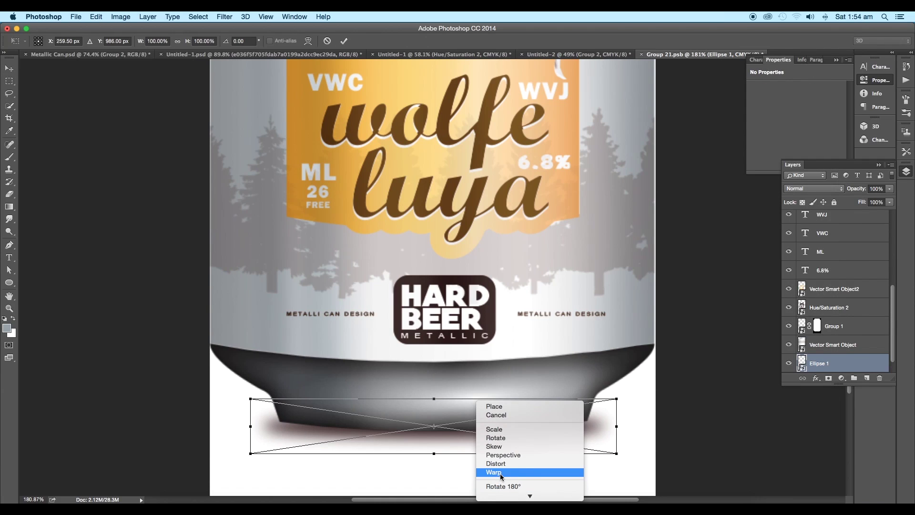
pyautogui.click(494, 472)
pyautogui.moveTo(442, 433)
pyautogui.mouseDown()
pyautogui.moveTo(440, 451)
pyautogui.moveTo(442, 426)
pyautogui.mouseUp()
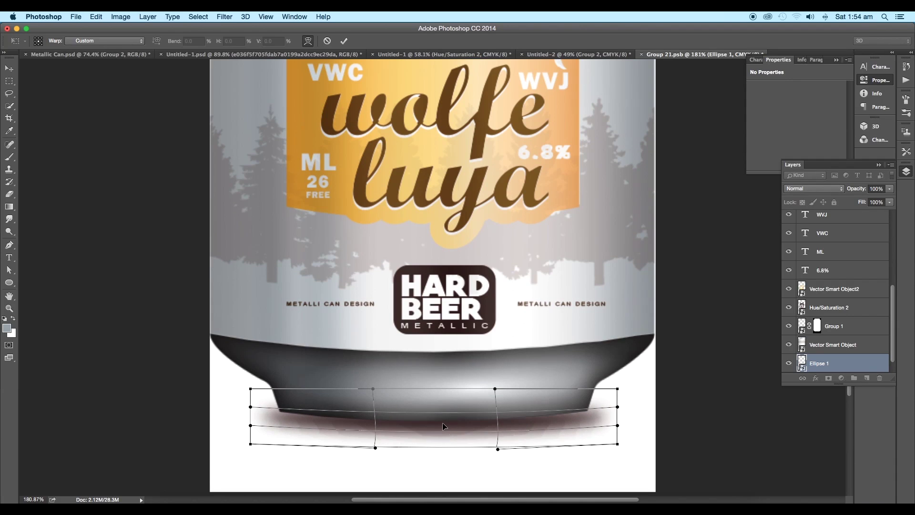
pyautogui.press('Return')
# Step: Delete the white backing layer beneath the shadow and save the can's smart object
pyautogui.click(443, 428)
pyautogui.scroll(-5, 458, 433)
pyautogui.scroll(8, 463, 398)
pyautogui.click(469, 318)
pyautogui.moveTo(468, 319); pyautogui.dragTo(467, 317)
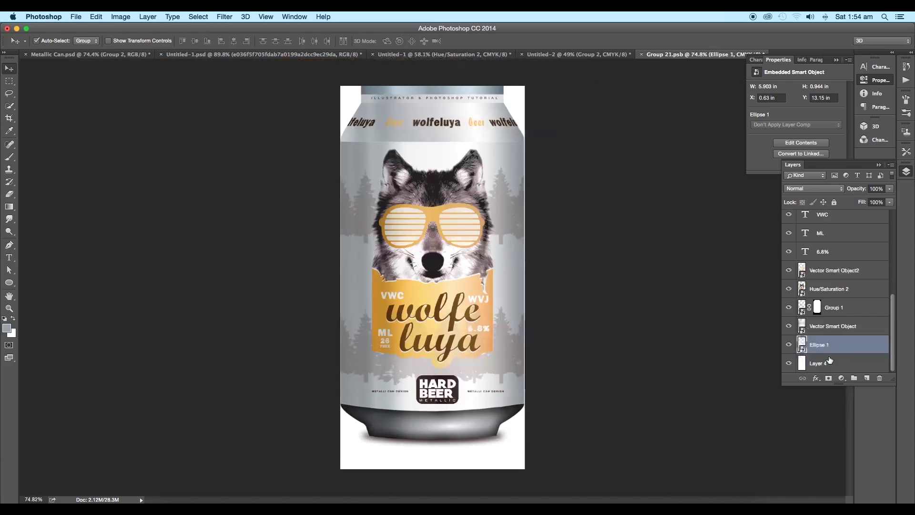
pyautogui.click(830, 366)
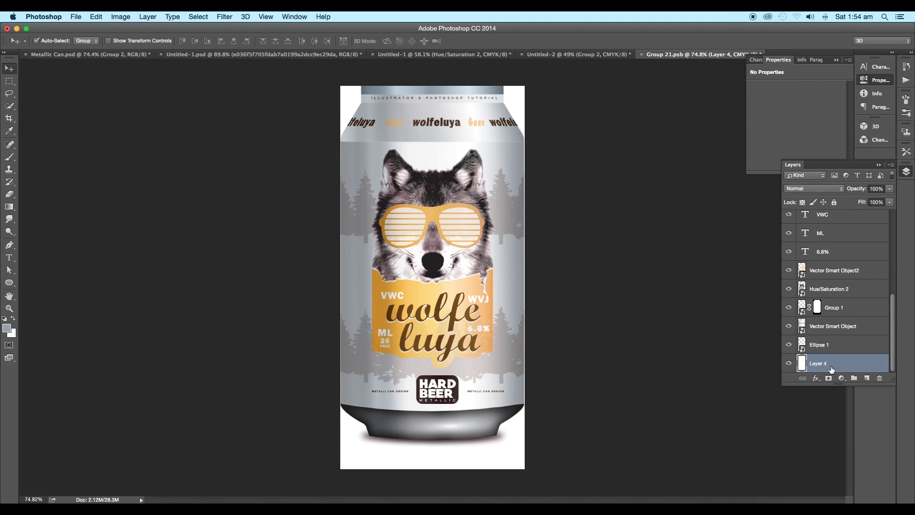
pyautogui.press('Delete')
pyautogui.click(77, 16)
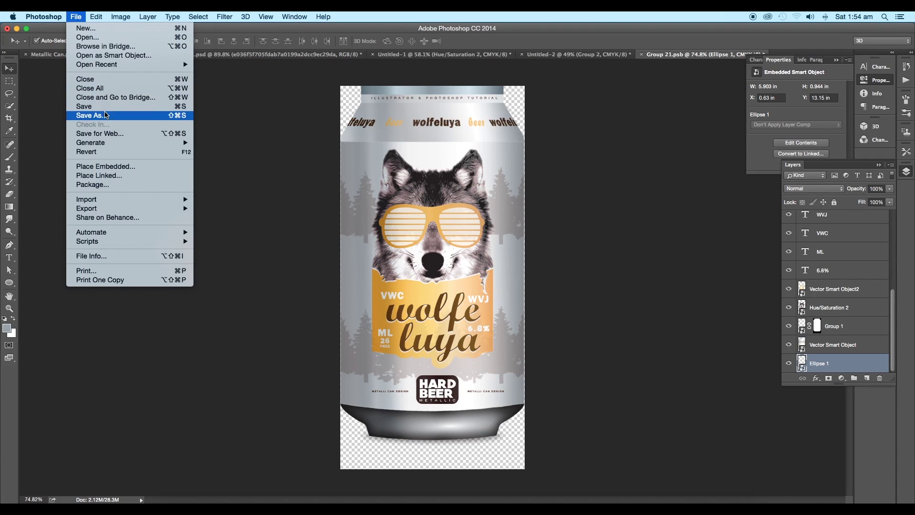
pyautogui.click(107, 107)
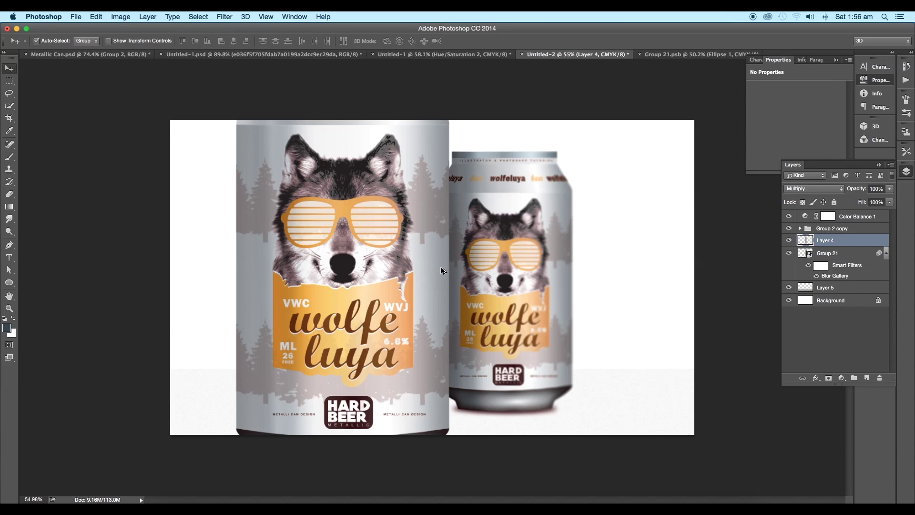
# Step: Change the blend mode of Layer 2 inside the front can's Group 2 copy
pyautogui.scroll(5, 443, 271)
pyautogui.moveTo(518, 310); pyautogui.dragTo(363, 261)
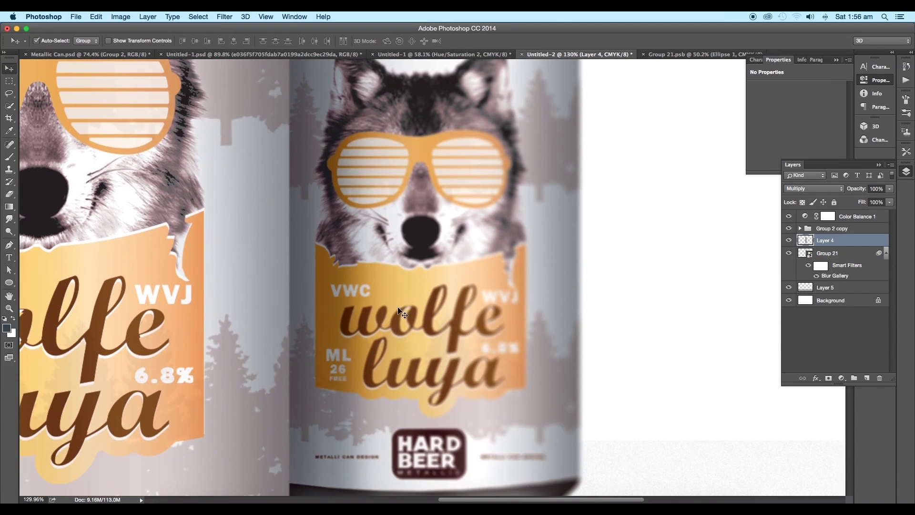
pyautogui.scroll(-8, 456, 373)
pyautogui.scroll(5, 485, 365)
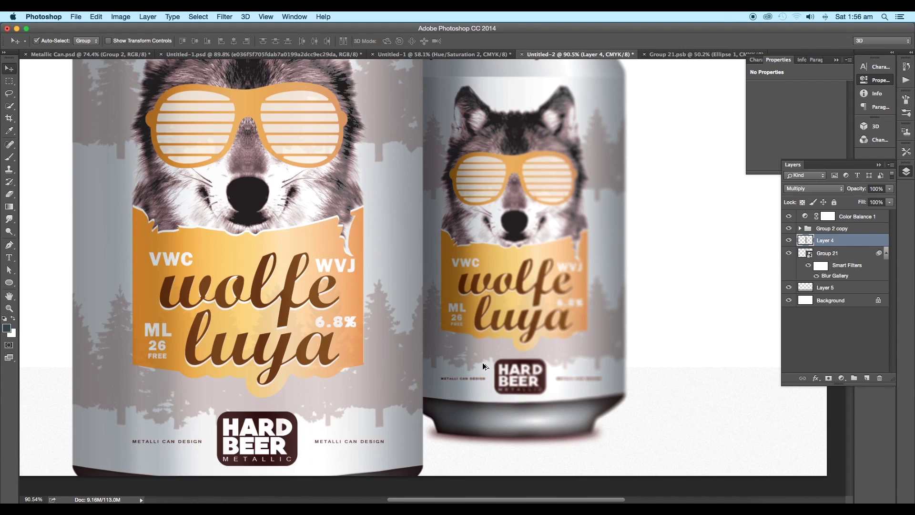
pyautogui.scroll(-4, 485, 364)
pyautogui.click(801, 220)
pyautogui.click(800, 228)
pyautogui.scroll(-3, 824, 281)
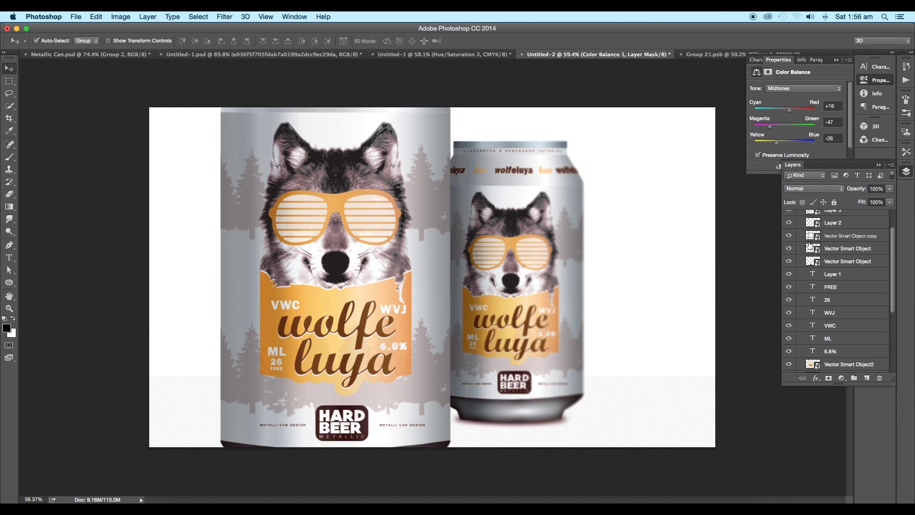
pyautogui.click(789, 236)
pyautogui.click(789, 235)
pyautogui.click(813, 223)
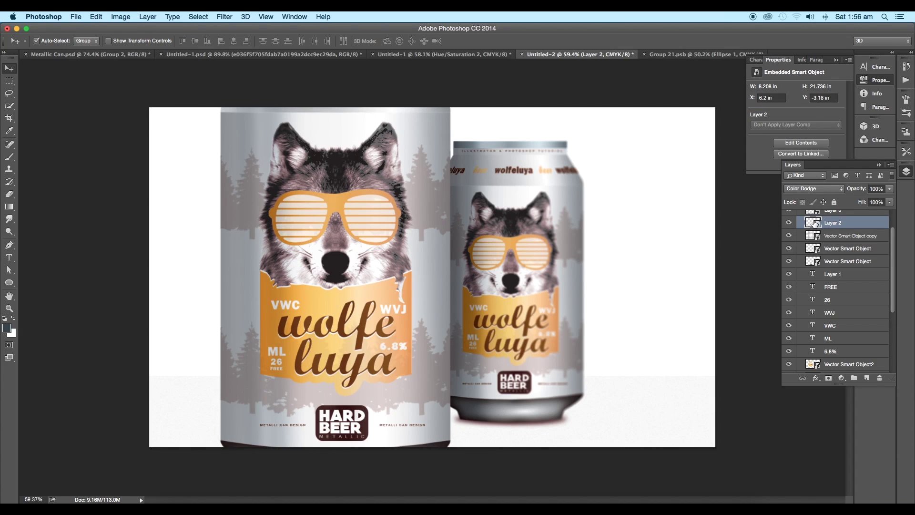
pyautogui.click(829, 189)
pyautogui.click(823, 194)
pyautogui.scroll(2, 824, 238)
pyautogui.click(799, 229)
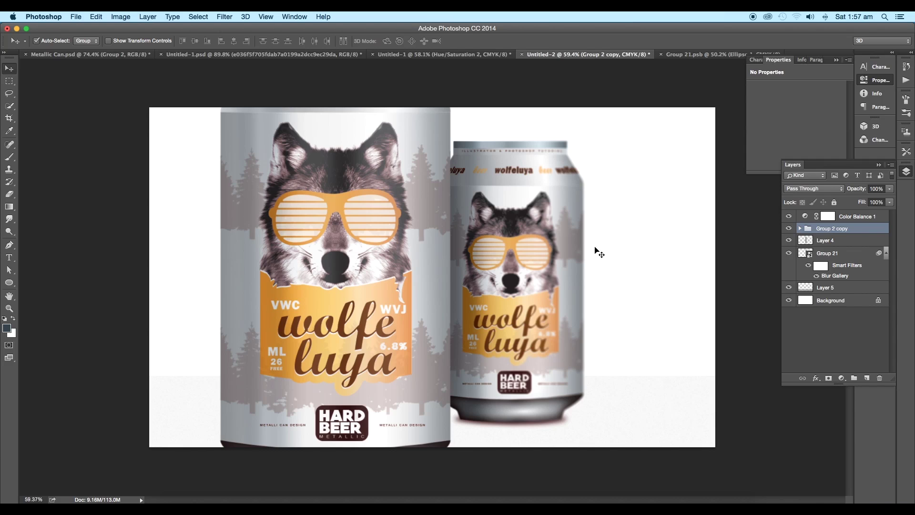
# Step: Set Layer 2 to Linear Dodge (Add) inside the rear can's smart object and save its contents
pyautogui.scroll(5, 546, 235)
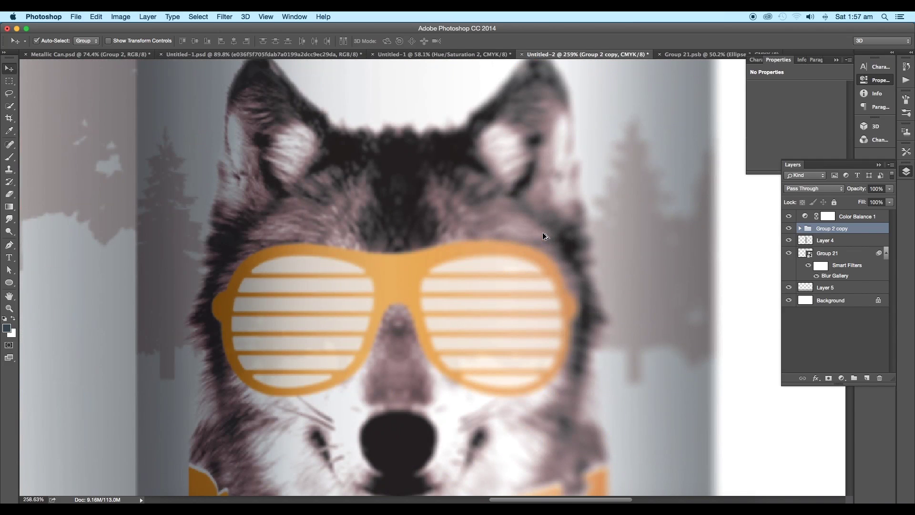
pyautogui.doubleClick(808, 254)
pyautogui.scroll(5, 489, 265)
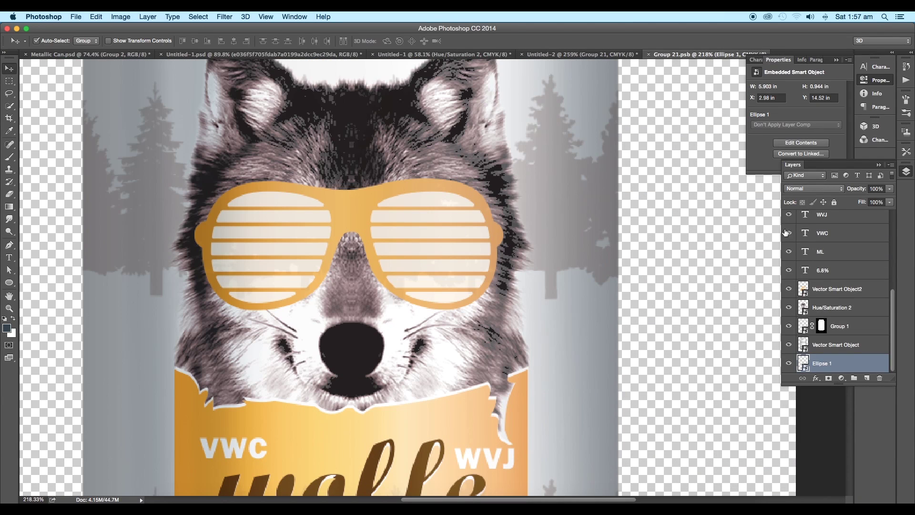
pyautogui.scroll(5, 829, 256)
pyautogui.click(812, 234)
pyautogui.click(832, 193)
pyautogui.click(824, 195)
pyautogui.scroll(-5, 550, 267)
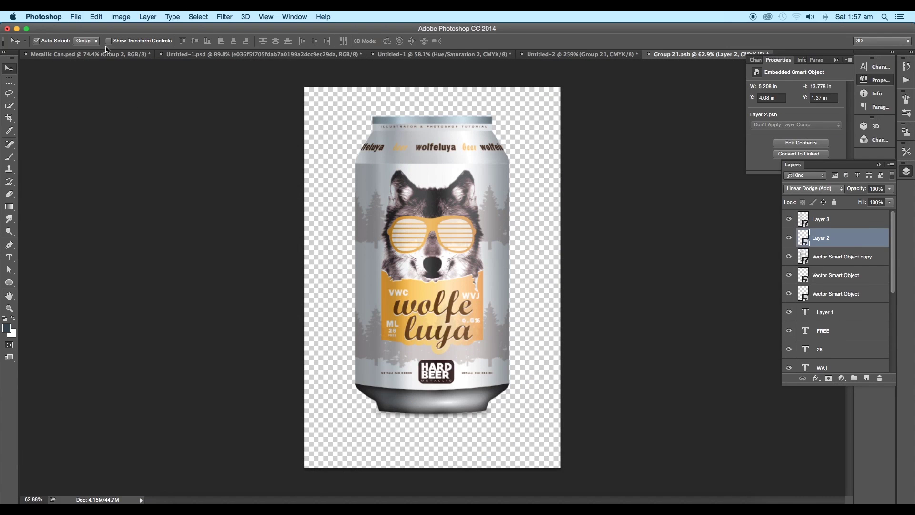
pyautogui.click(76, 17)
pyautogui.click(97, 107)
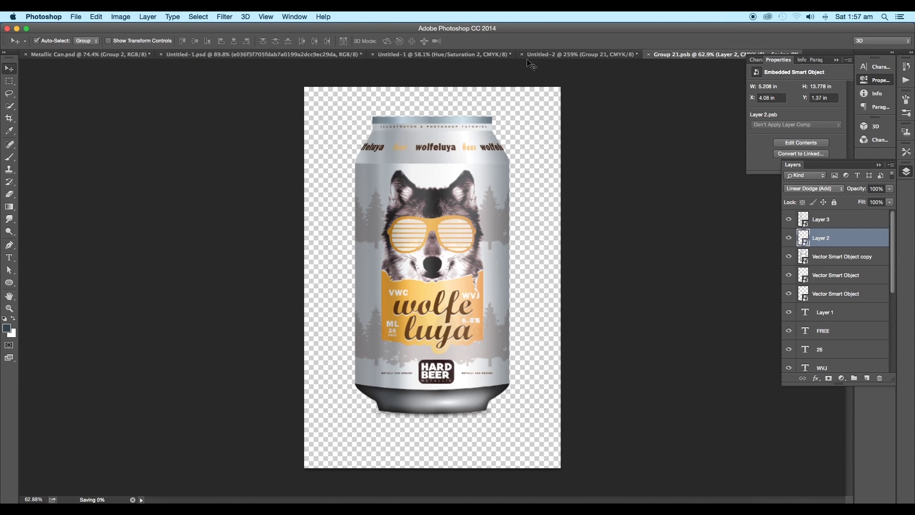
# Step: Return to the Untitled-2 composition, add a Brightness/Contrast adjustment above Color Balance 1 and tune its settings
pyautogui.click(571, 54)
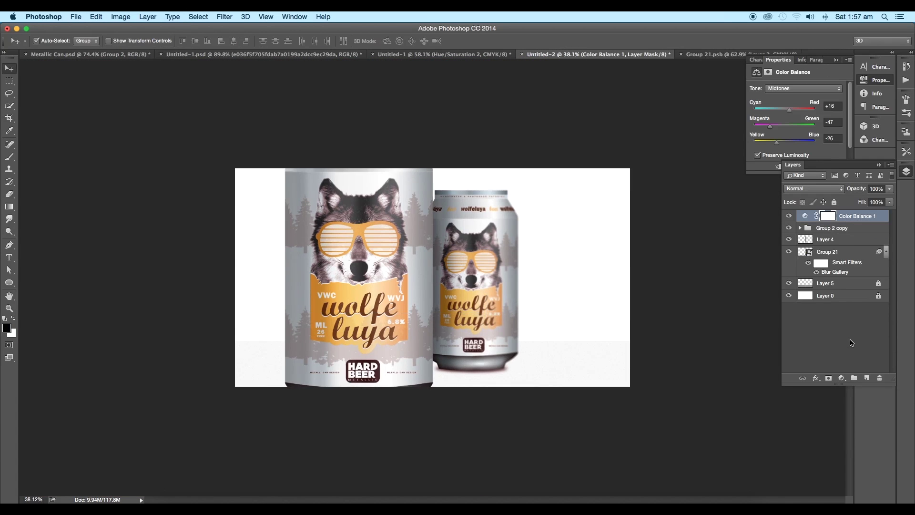
pyautogui.click(842, 378)
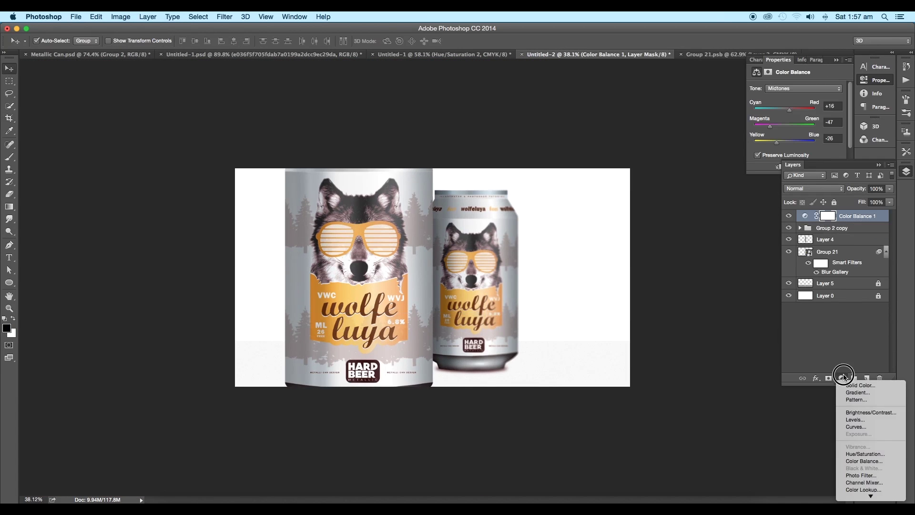
pyautogui.click(860, 412)
pyautogui.click(781, 145)
pyautogui.moveTo(797, 135); pyautogui.dragTo(794, 115)
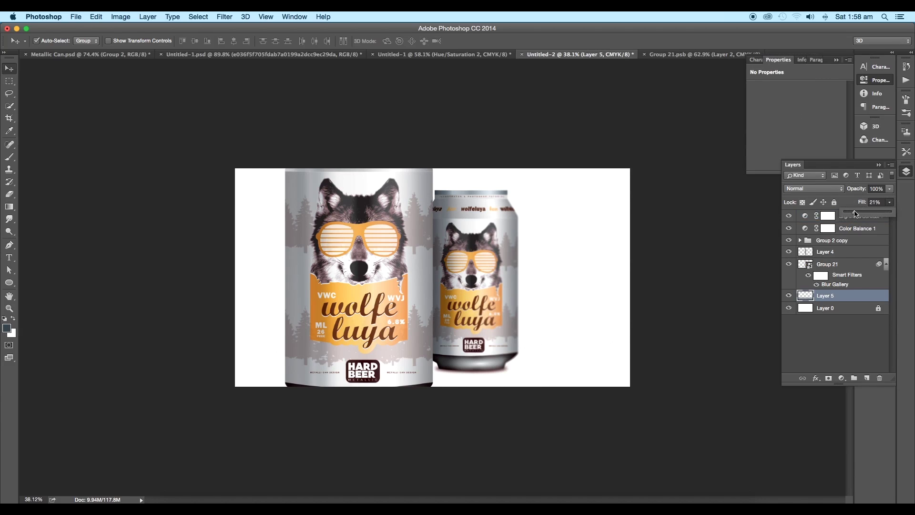
# Step: Lower the fill of the noisy floor strip layer slightly and deselect it
pyautogui.moveTo(855, 214); pyautogui.dragTo(852, 215)
pyautogui.click(121, 130)
pyautogui.press('super+0')
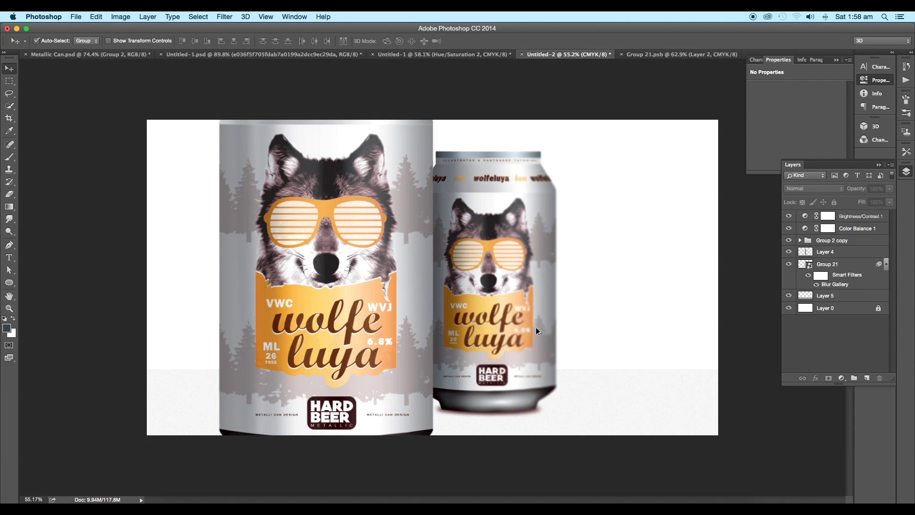
# Step: Start saving the finished can composition for the web
pyautogui.click(76, 19)
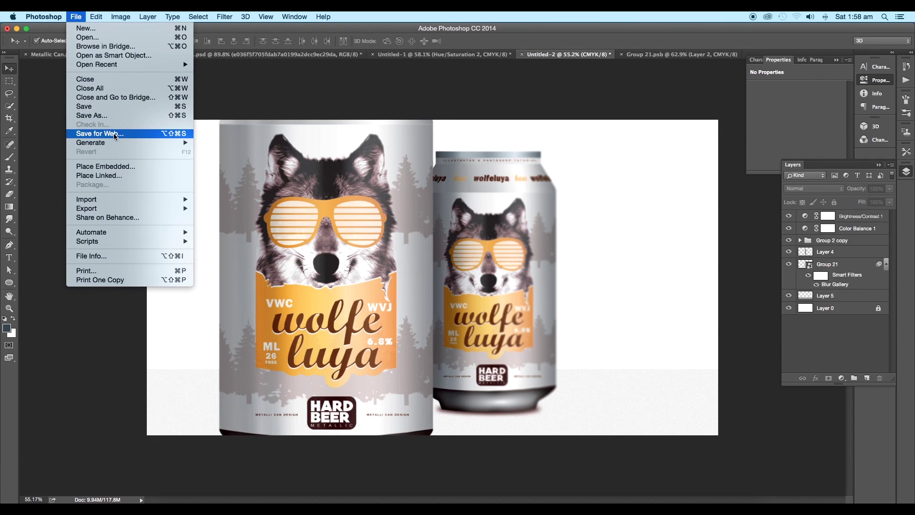
pyautogui.click(116, 122)
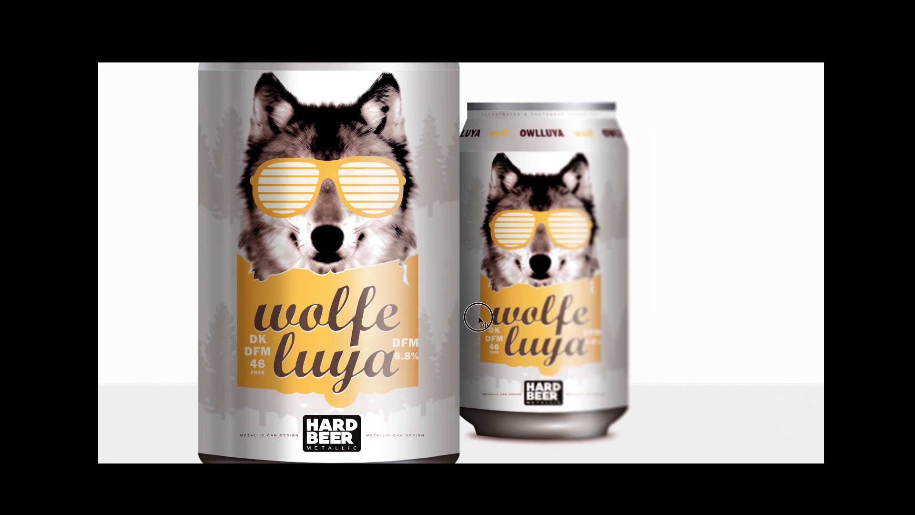